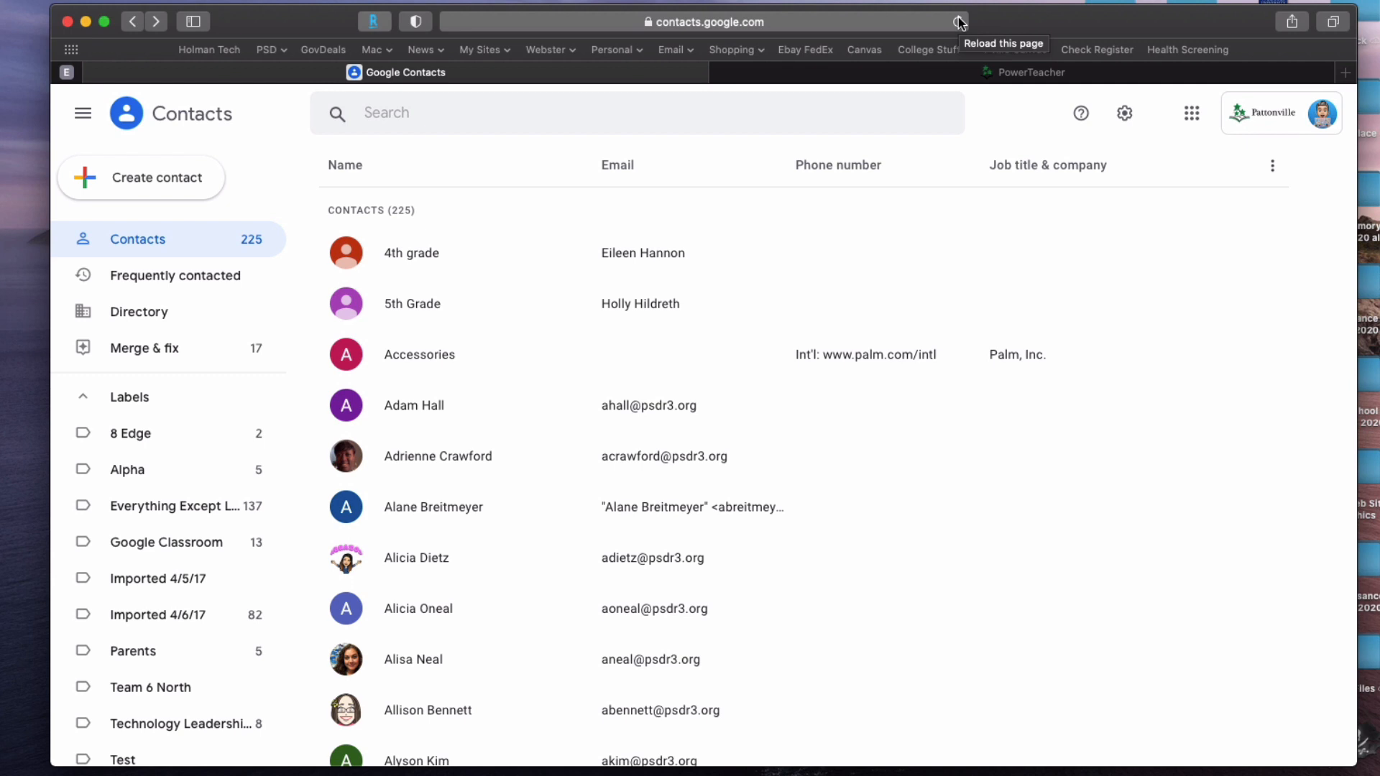
Switch to PowerTeacher and open the Email Class page for the Digital Media Appl class in PowerTeacher Pro.
click(879, 70)
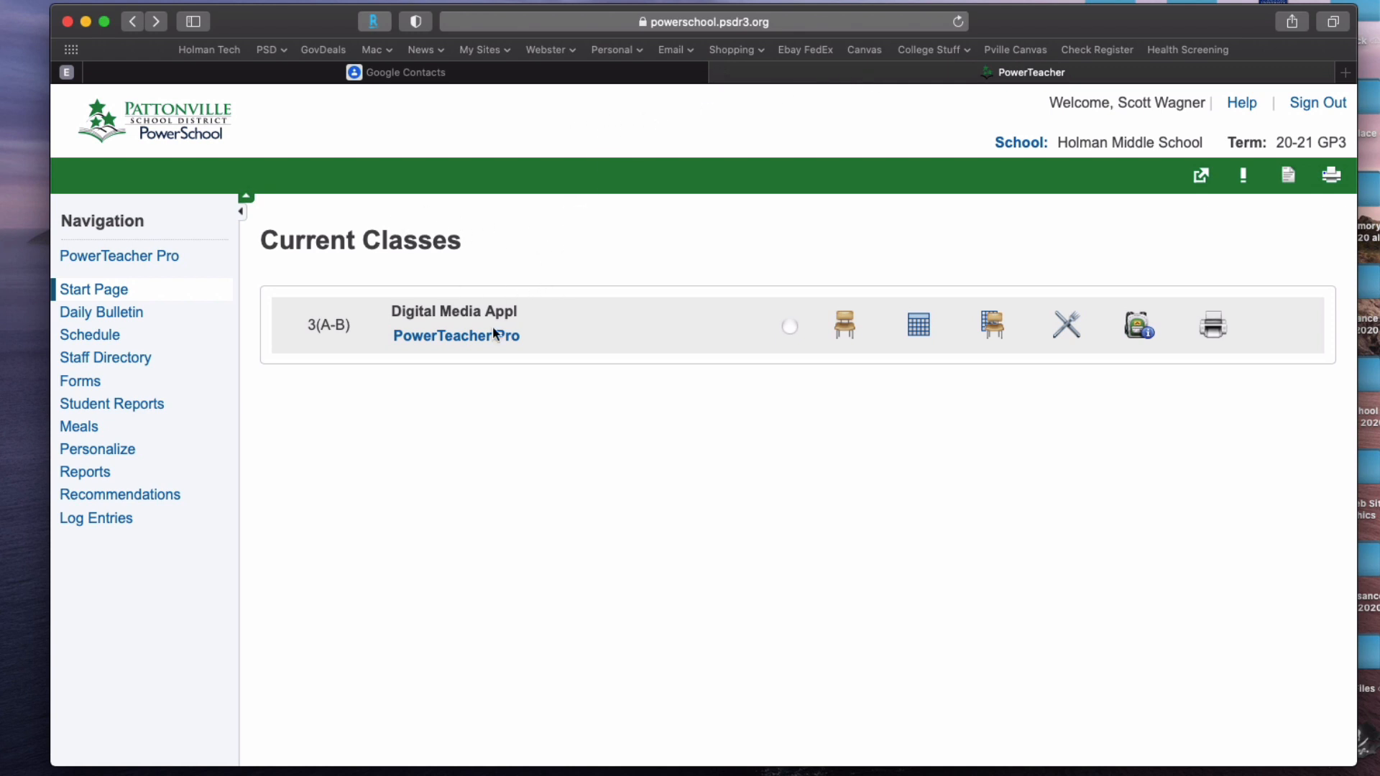
click(420, 342)
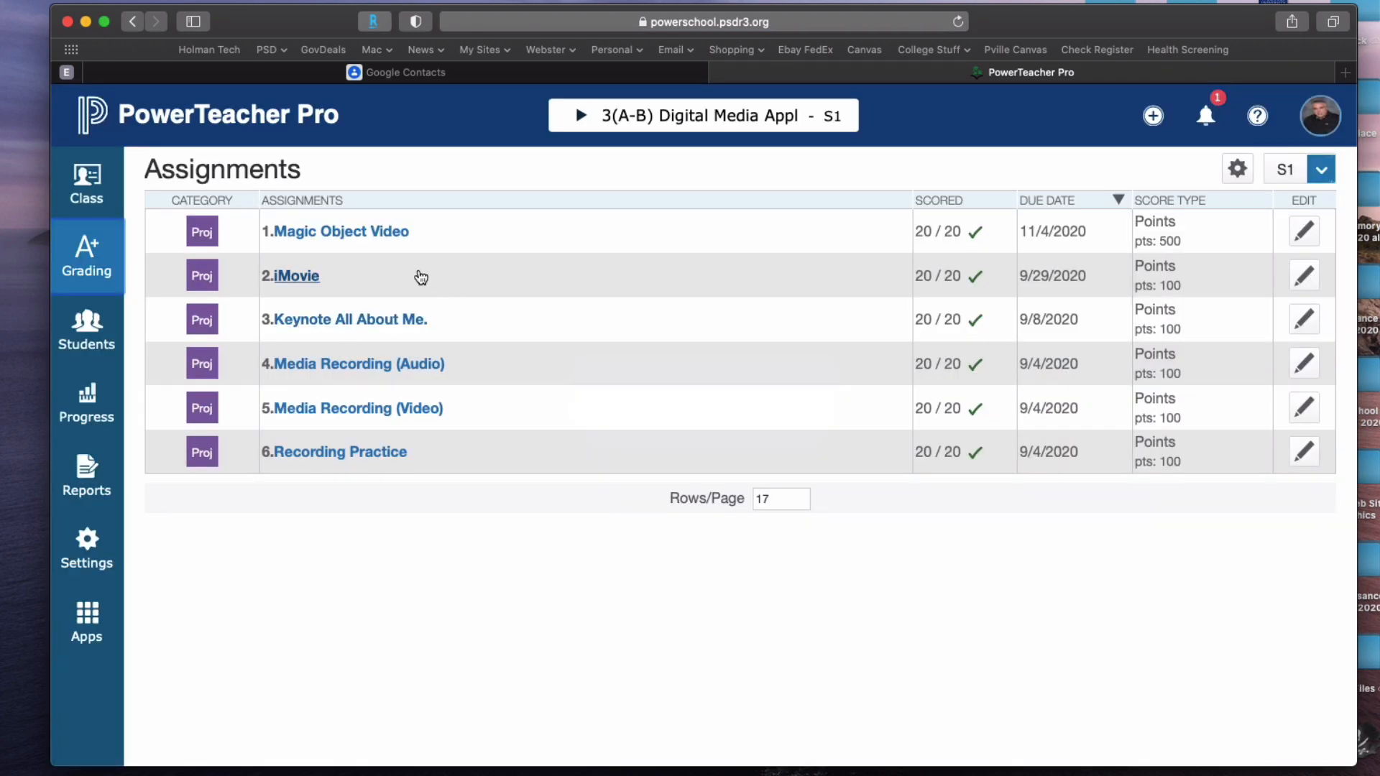
right_click(84, 180)
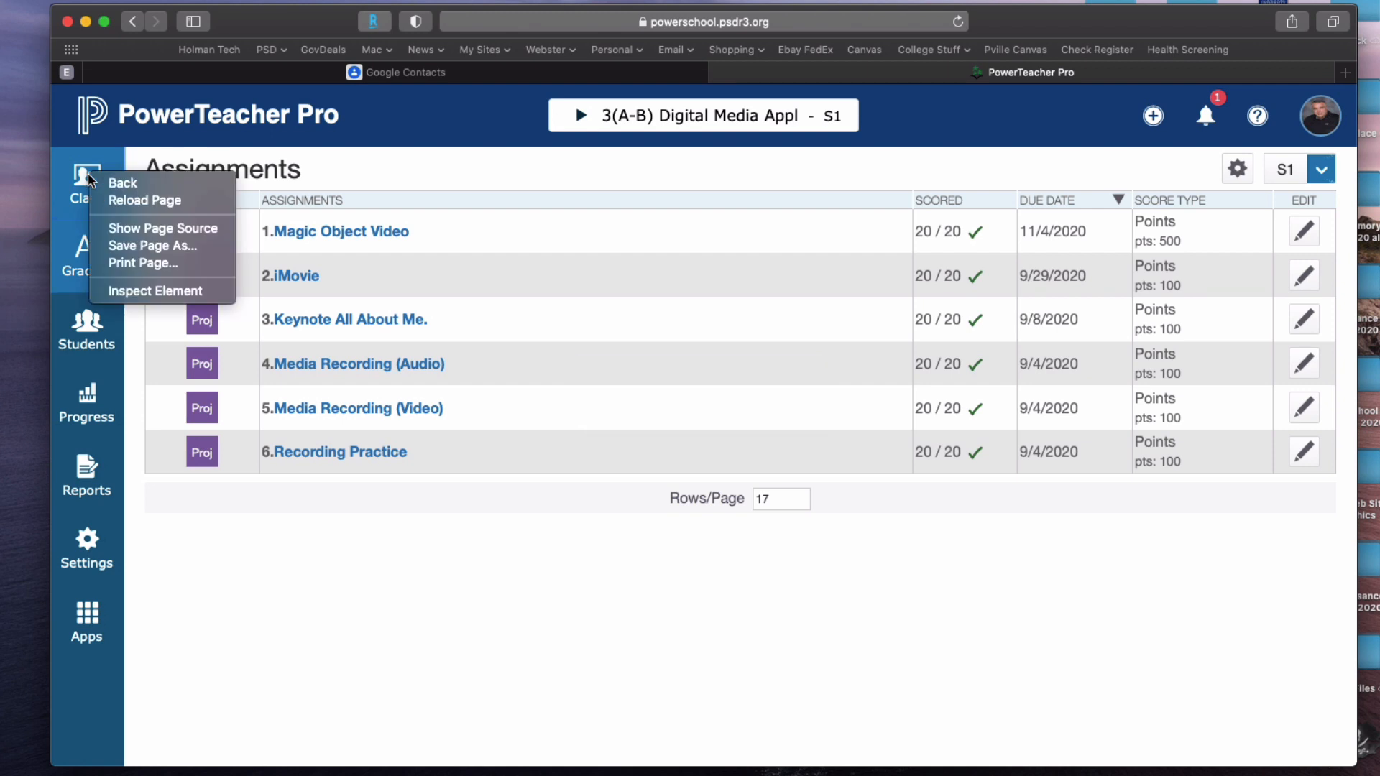
click(84, 180)
click(84, 180)
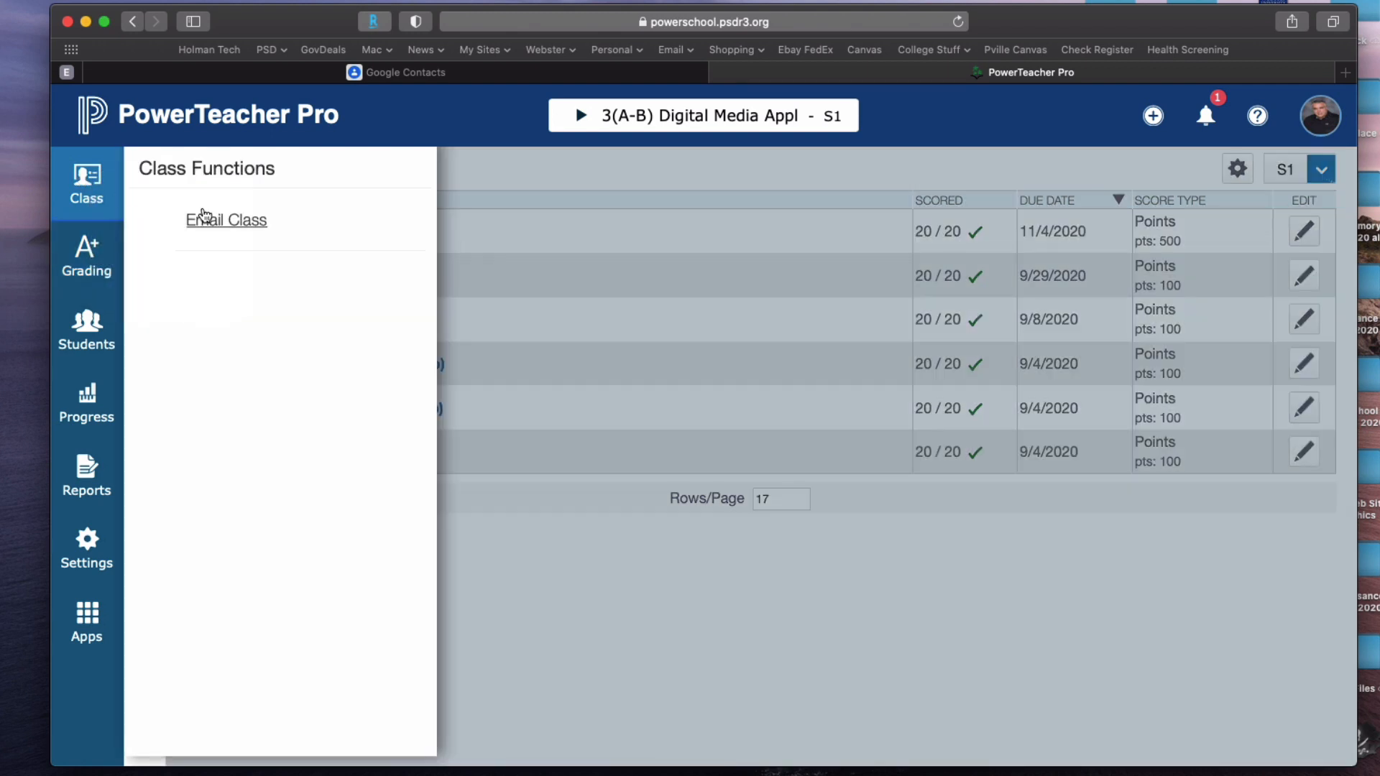
click(251, 227)
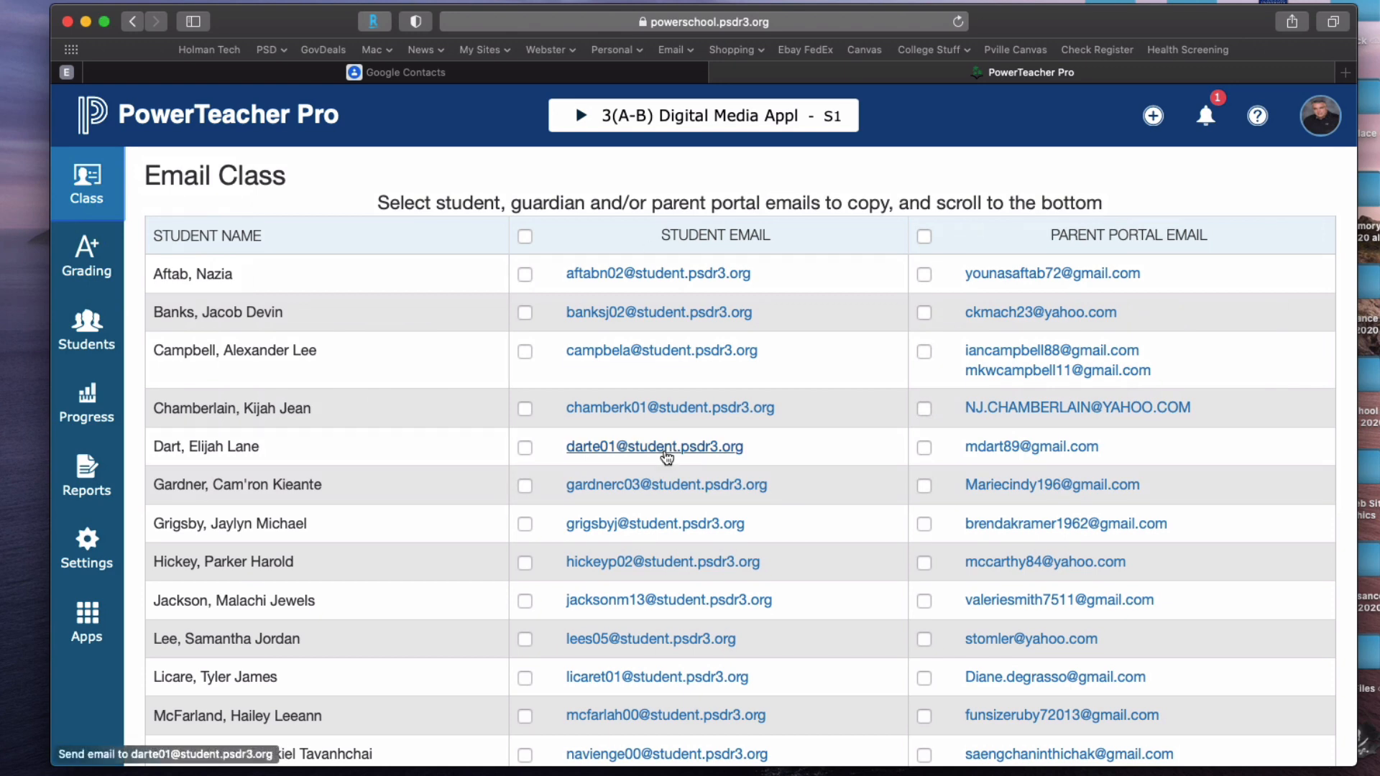
Select all parent portal emails for the class, leaving the student emails unselected.
scroll(662, 455, down, 5)
scroll(666, 458, up, 5)
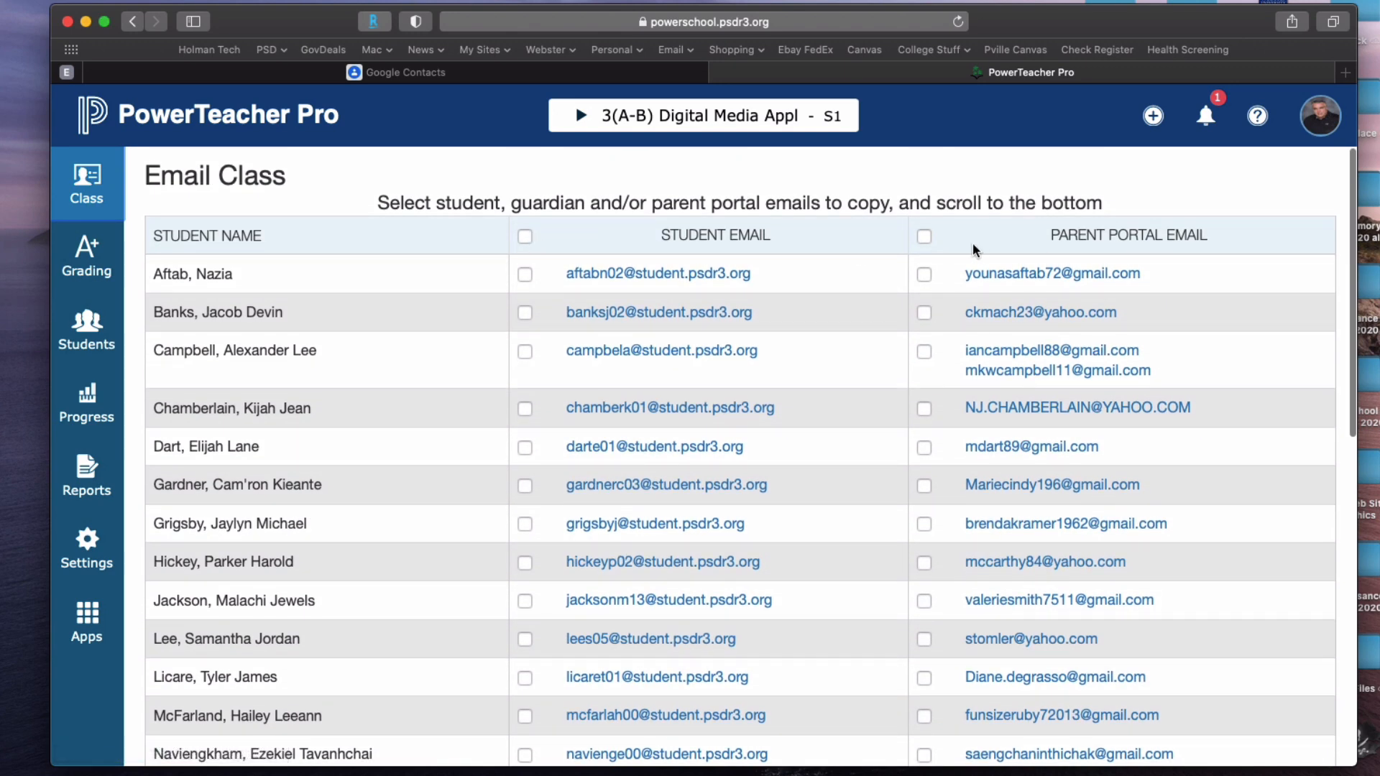
scroll(1073, 339, down, 10)
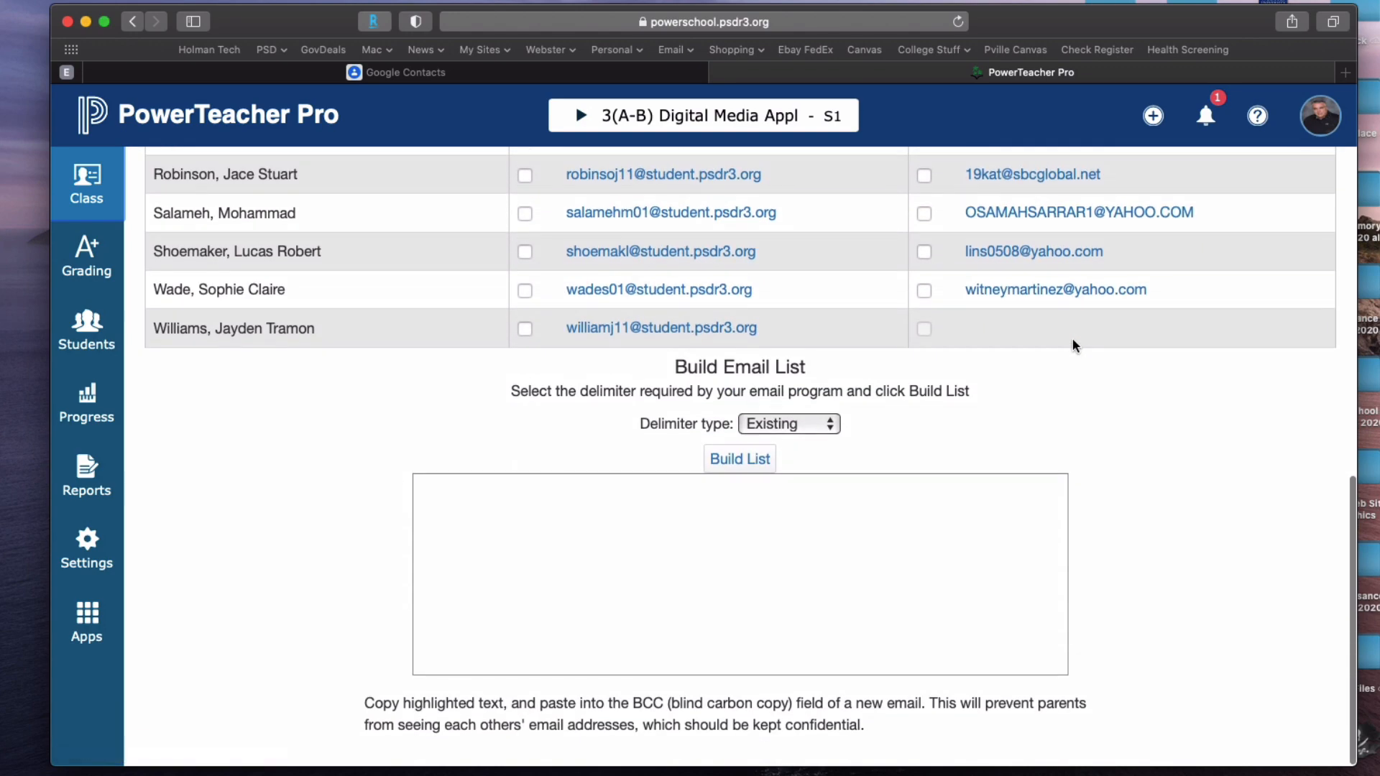
scroll(1072, 339, up, 3)
scroll(1072, 338, up, 7)
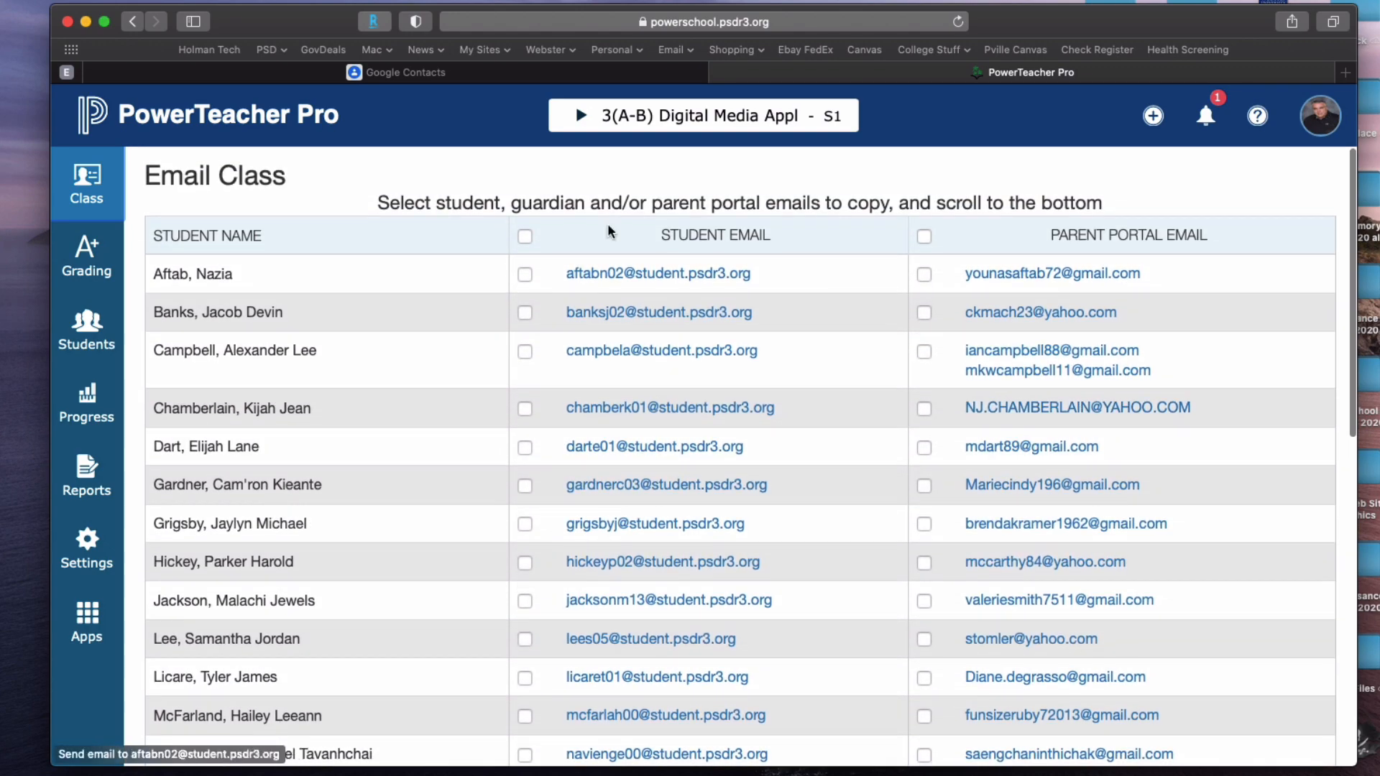
click(525, 238)
click(525, 237)
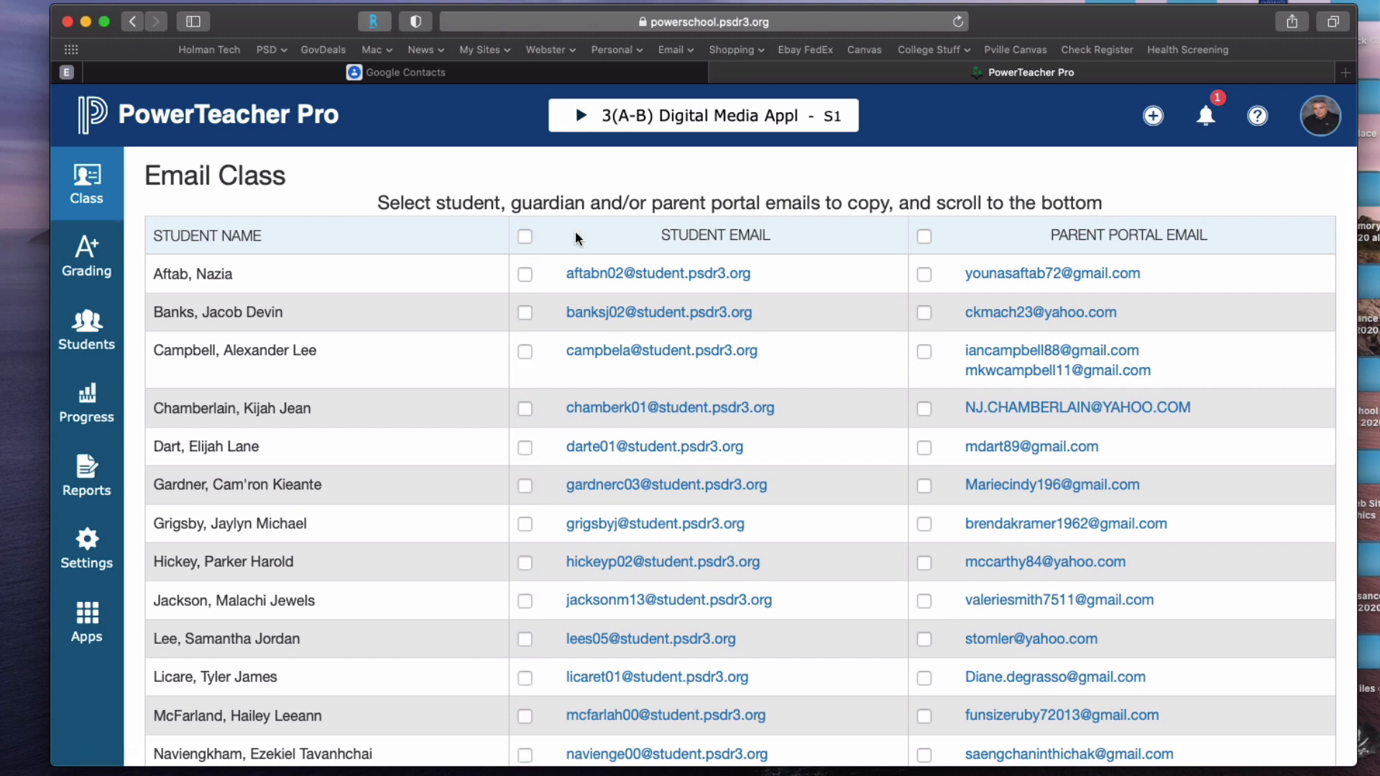
click(925, 238)
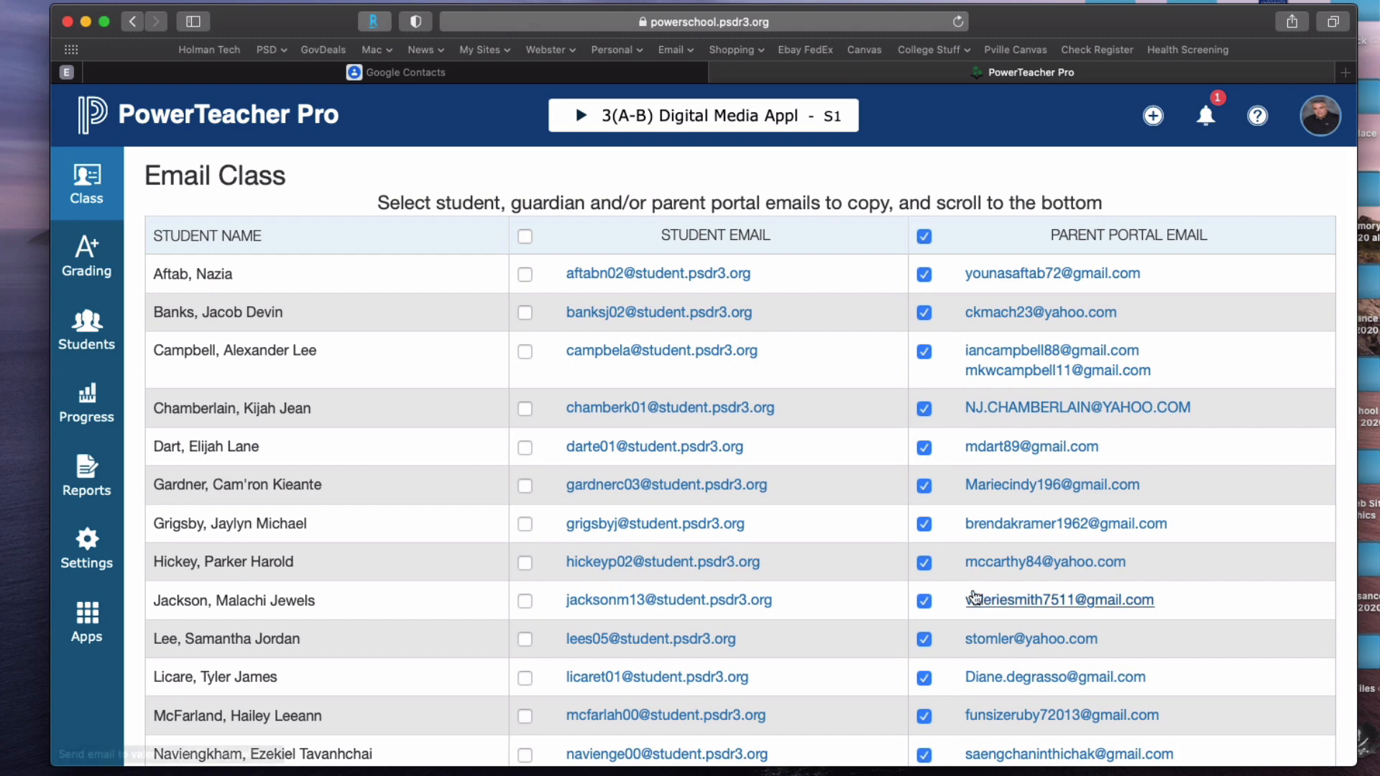
Build the email list from the selected parent addresses with the Existing delimiter and copy it.
scroll(1094, 458, down, 15)
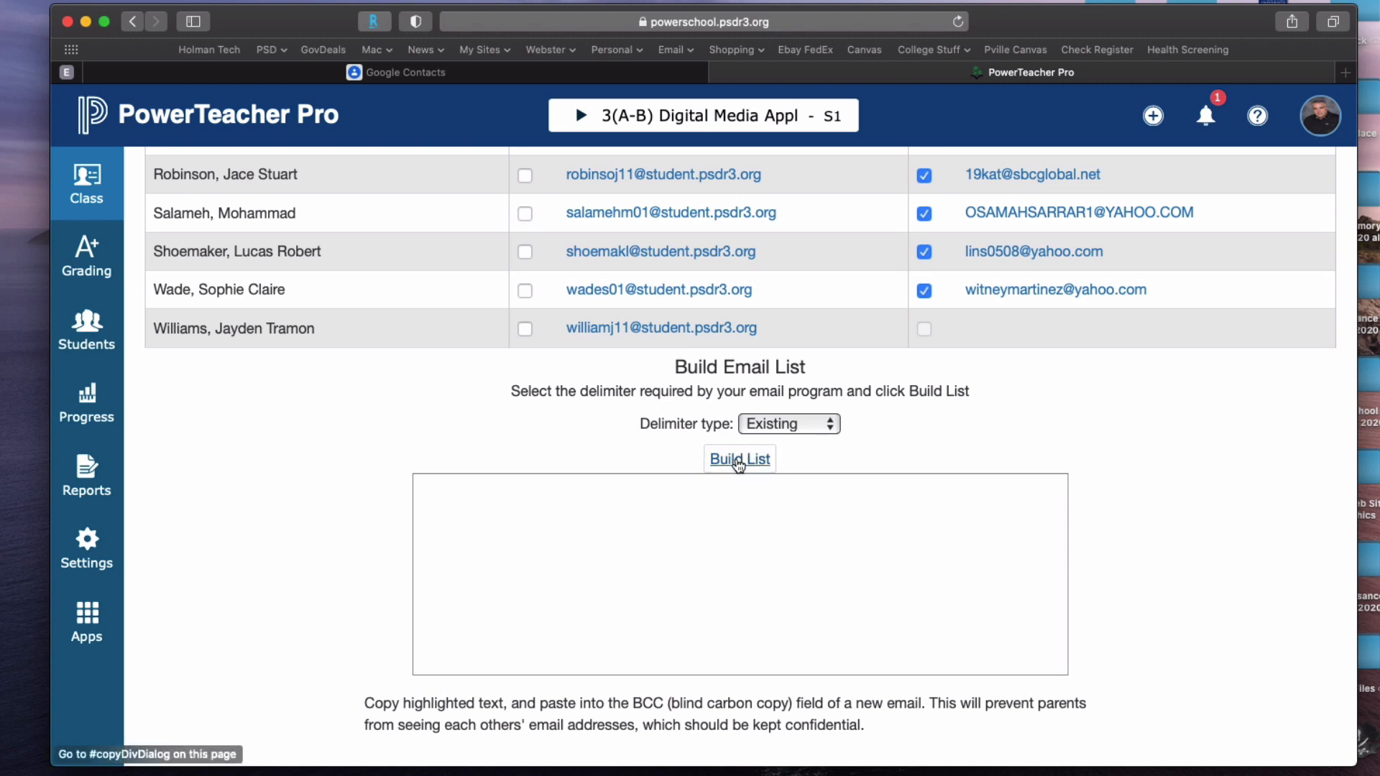
click(739, 464)
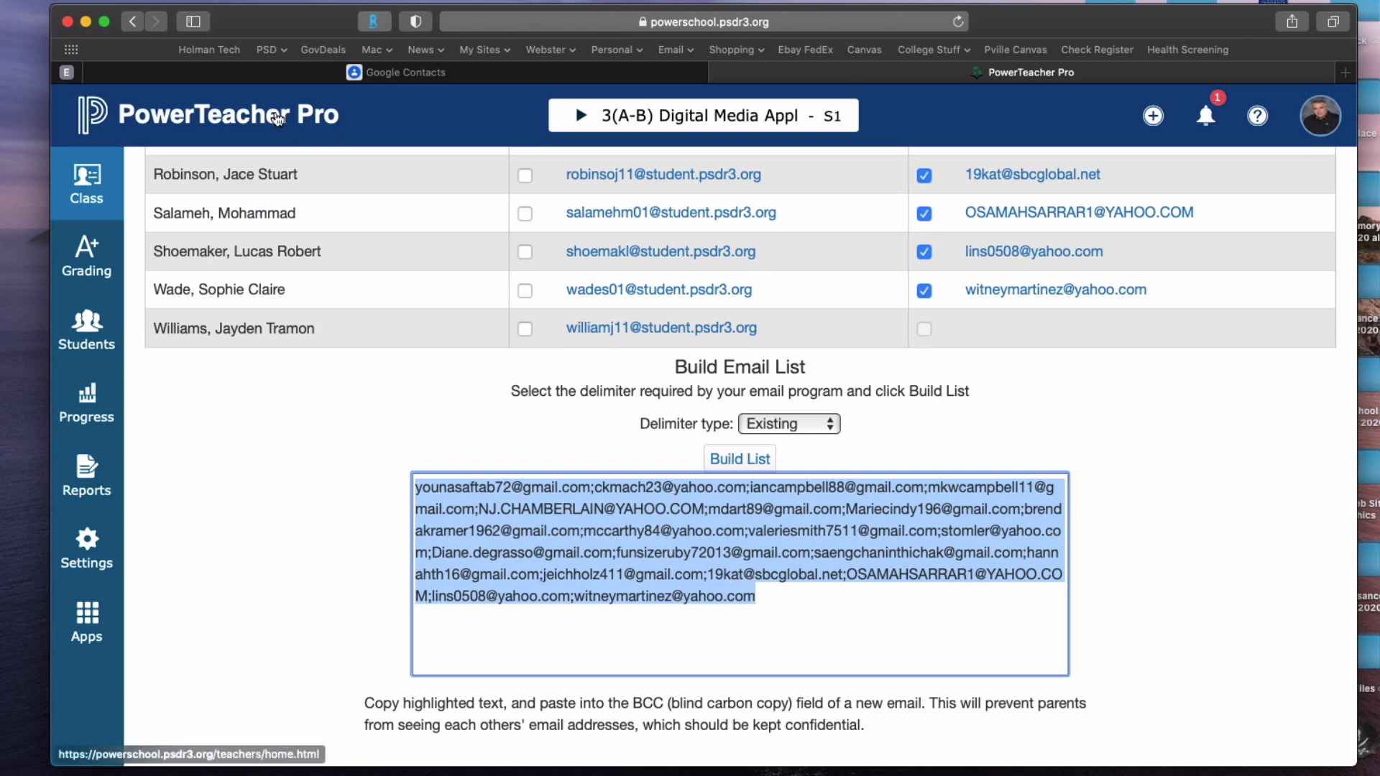
key(super)
key(super+c)
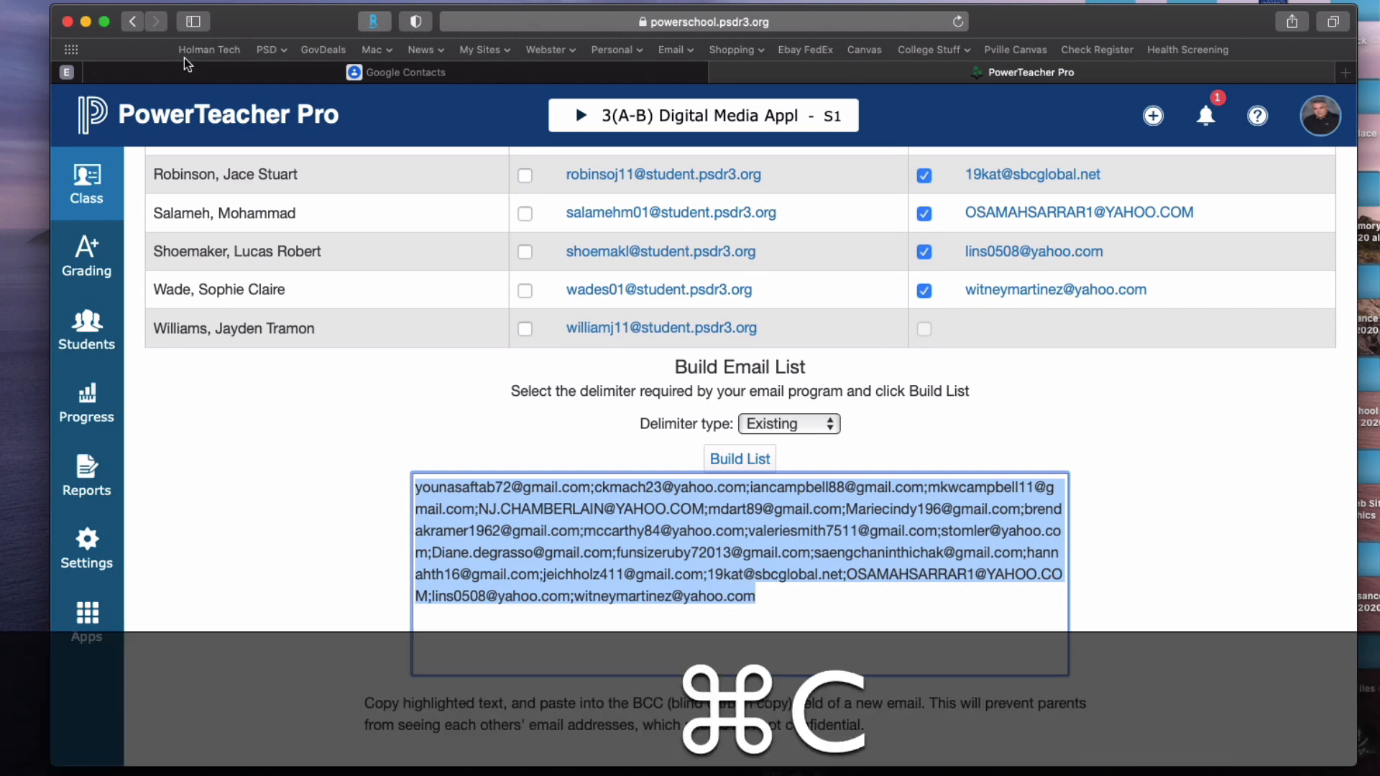
Switch to Google Contacts and look through the list of Google apps.
click(464, 72)
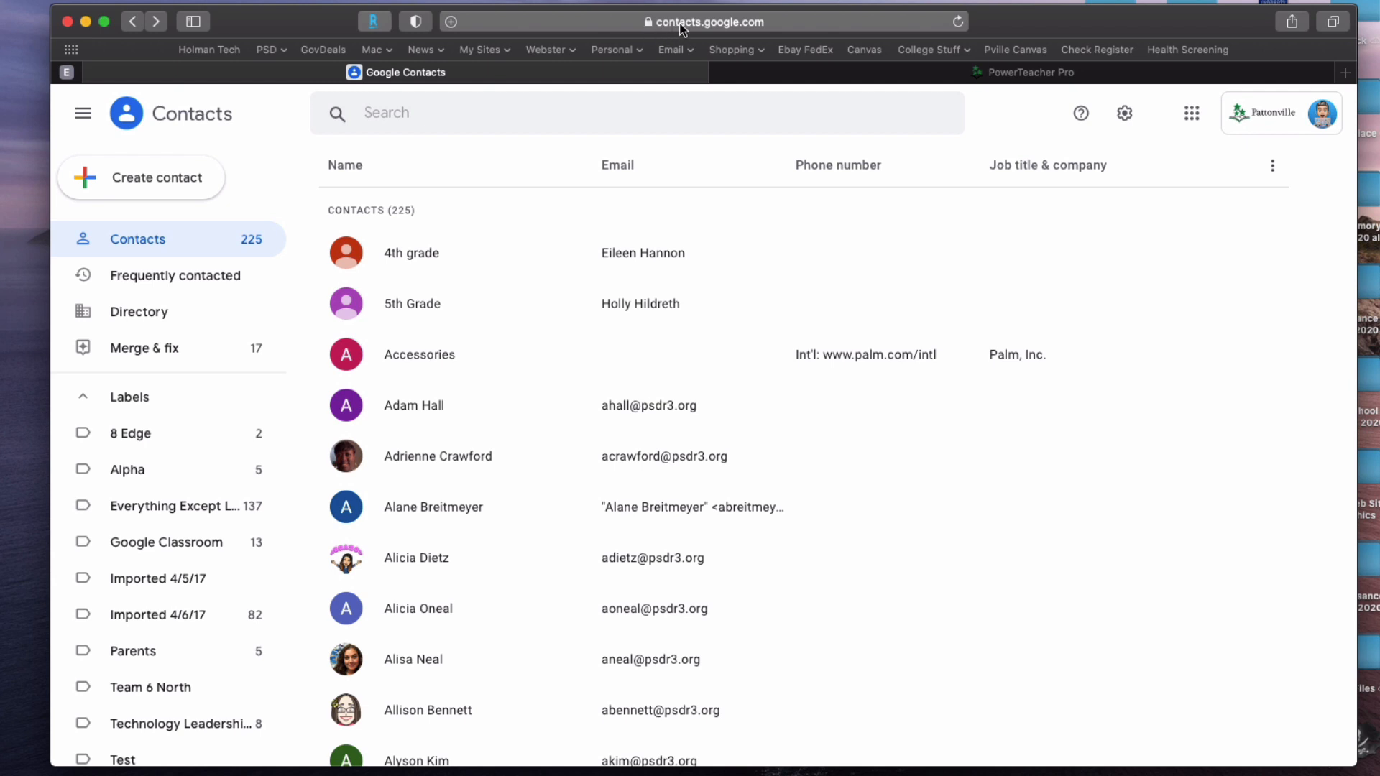
click(1192, 112)
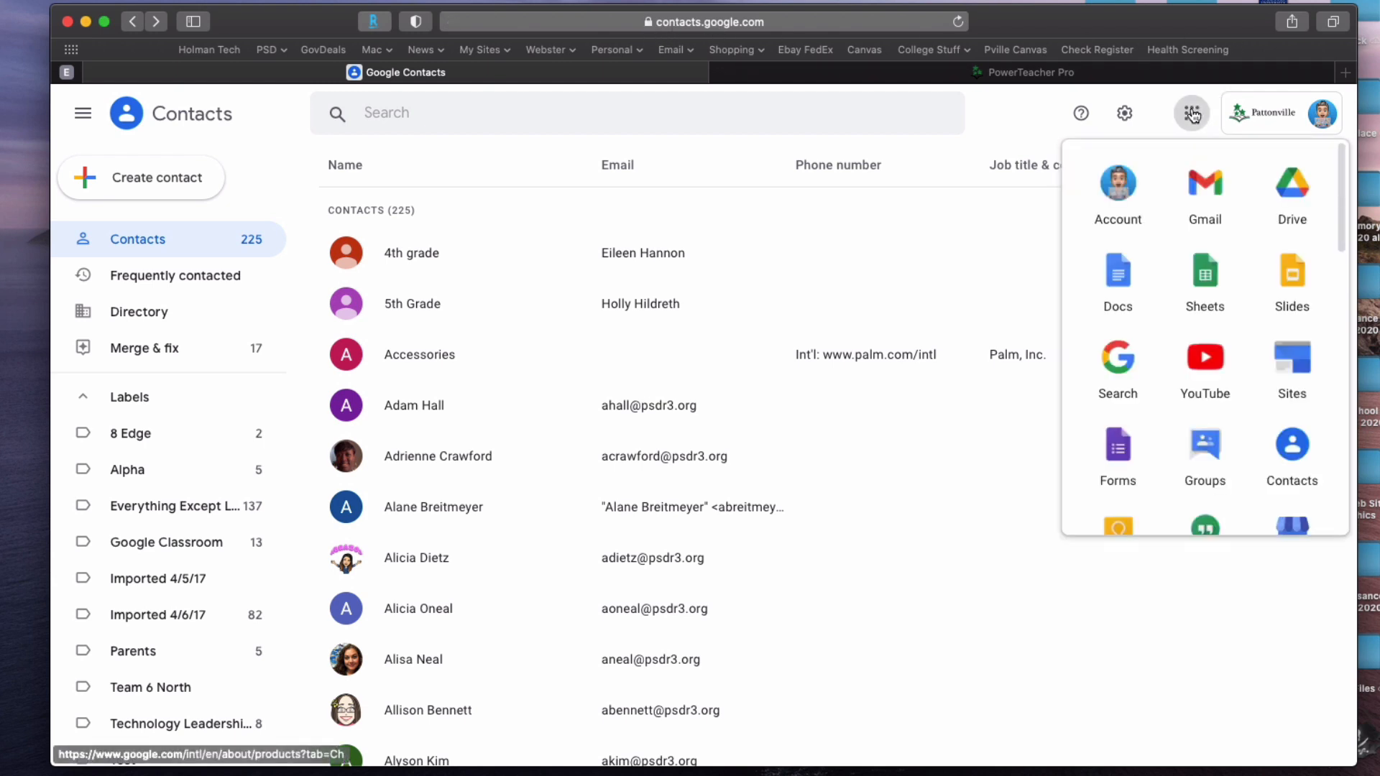
scroll(1205, 216, down, 3)
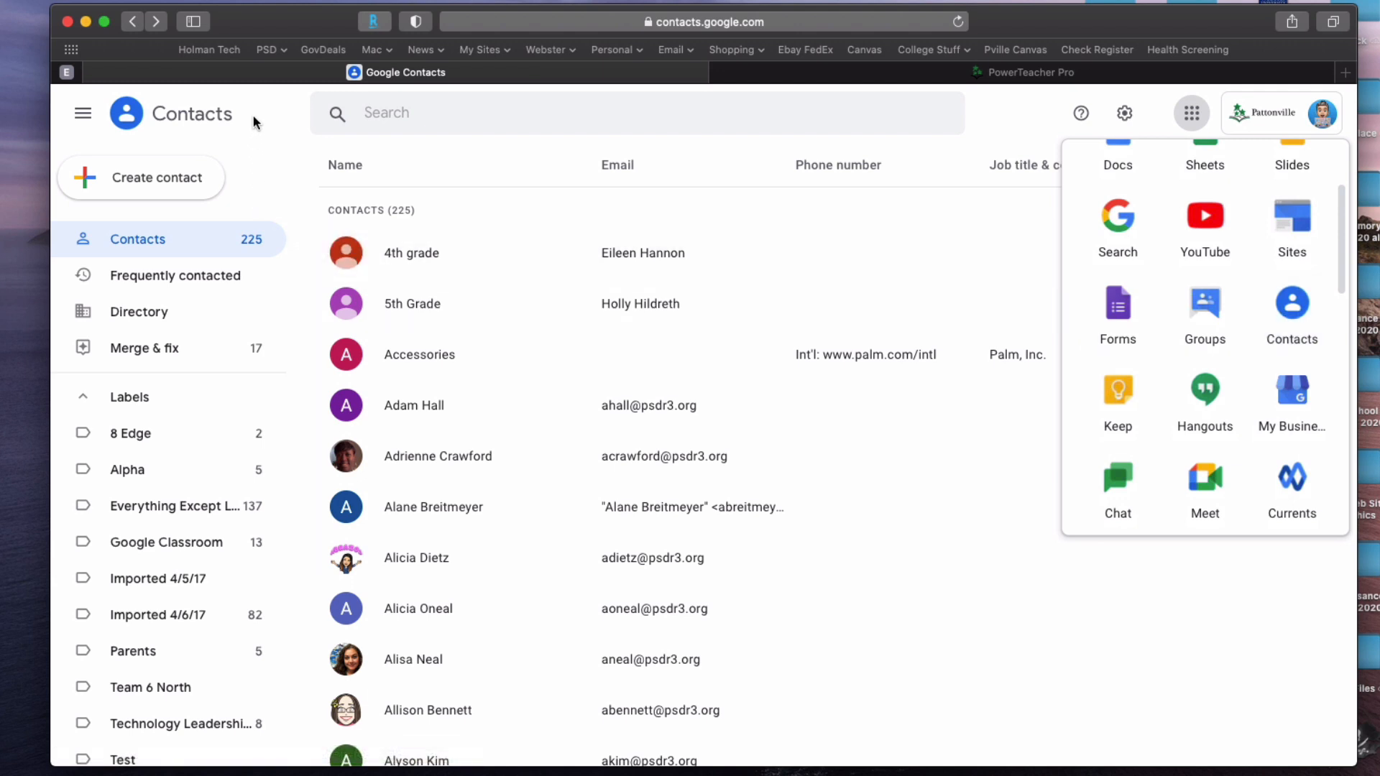
click(273, 102)
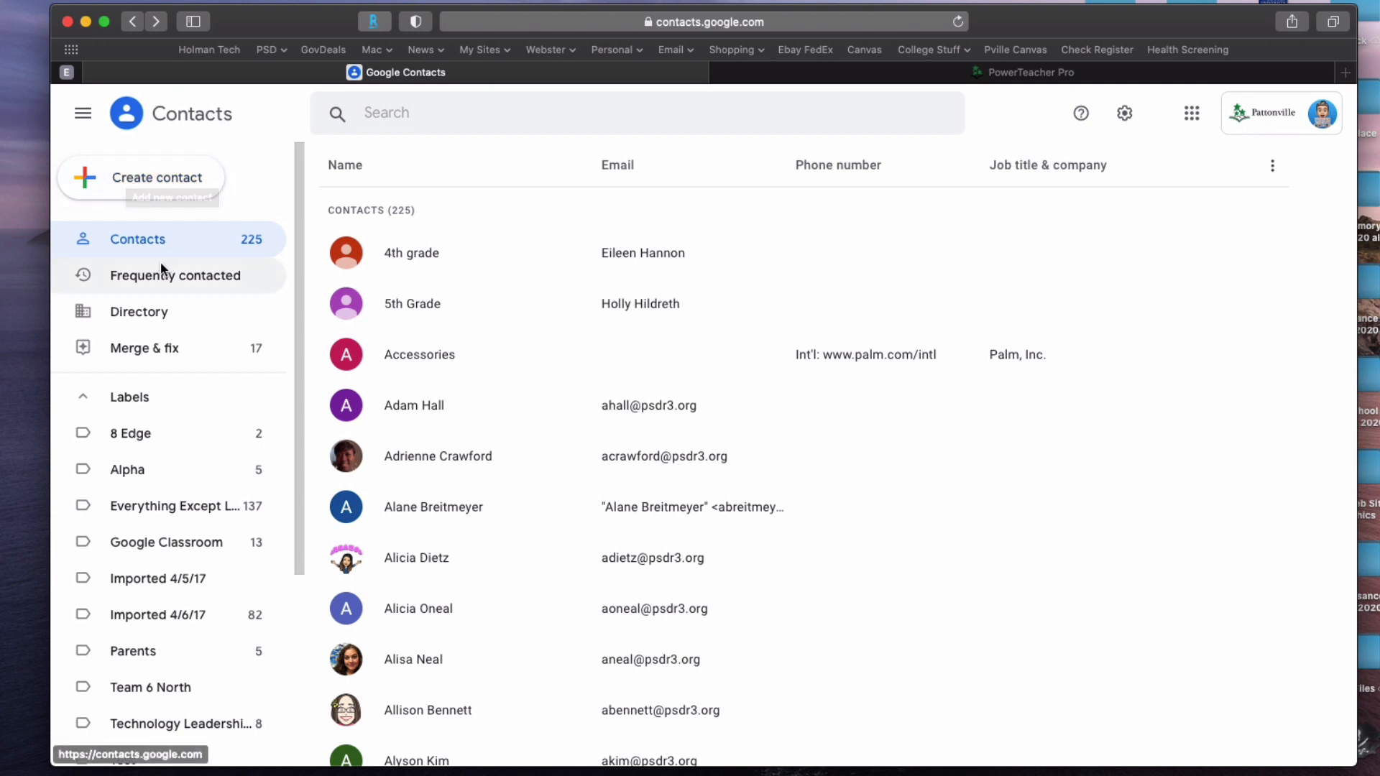
Create a contact label named "3rd Hour Parents".
scroll(159, 360, down, 1)
scroll(159, 360, down, 4)
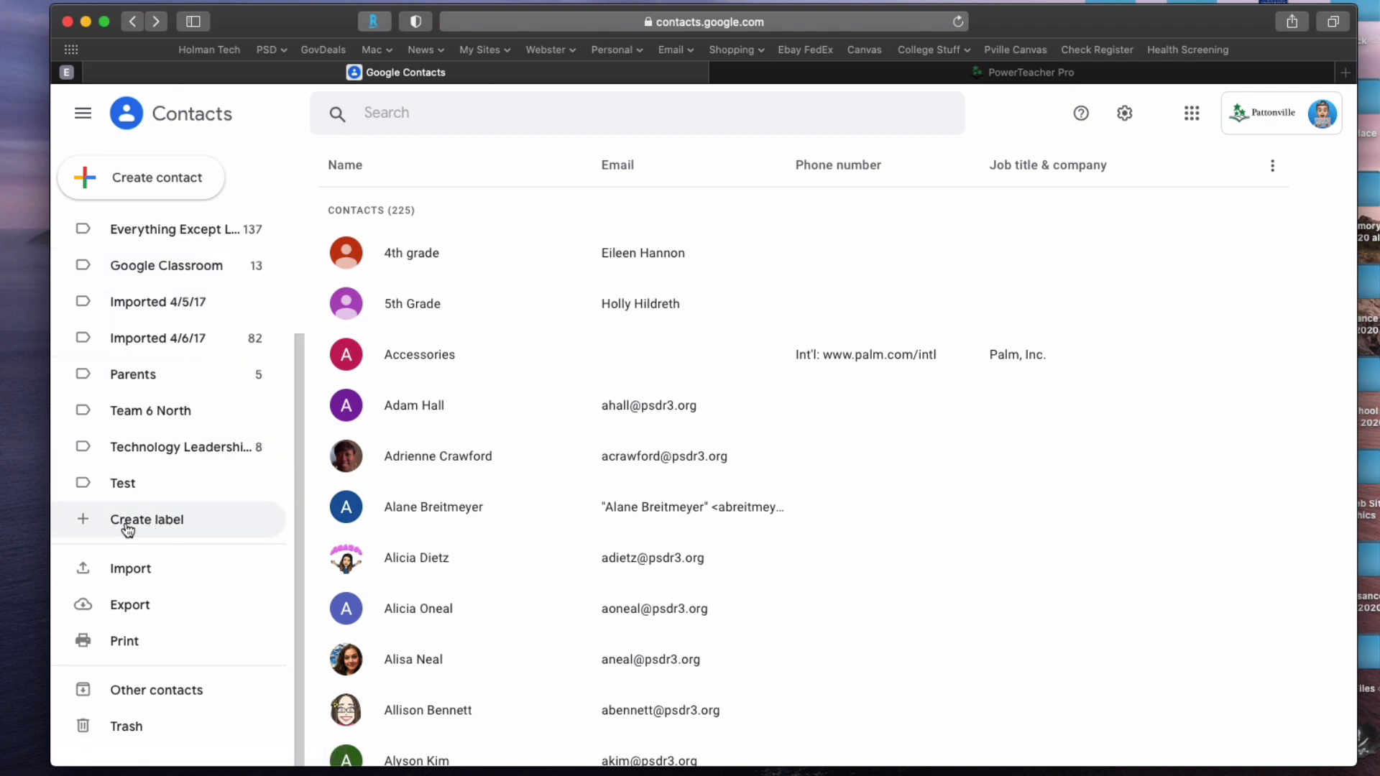
click(166, 532)
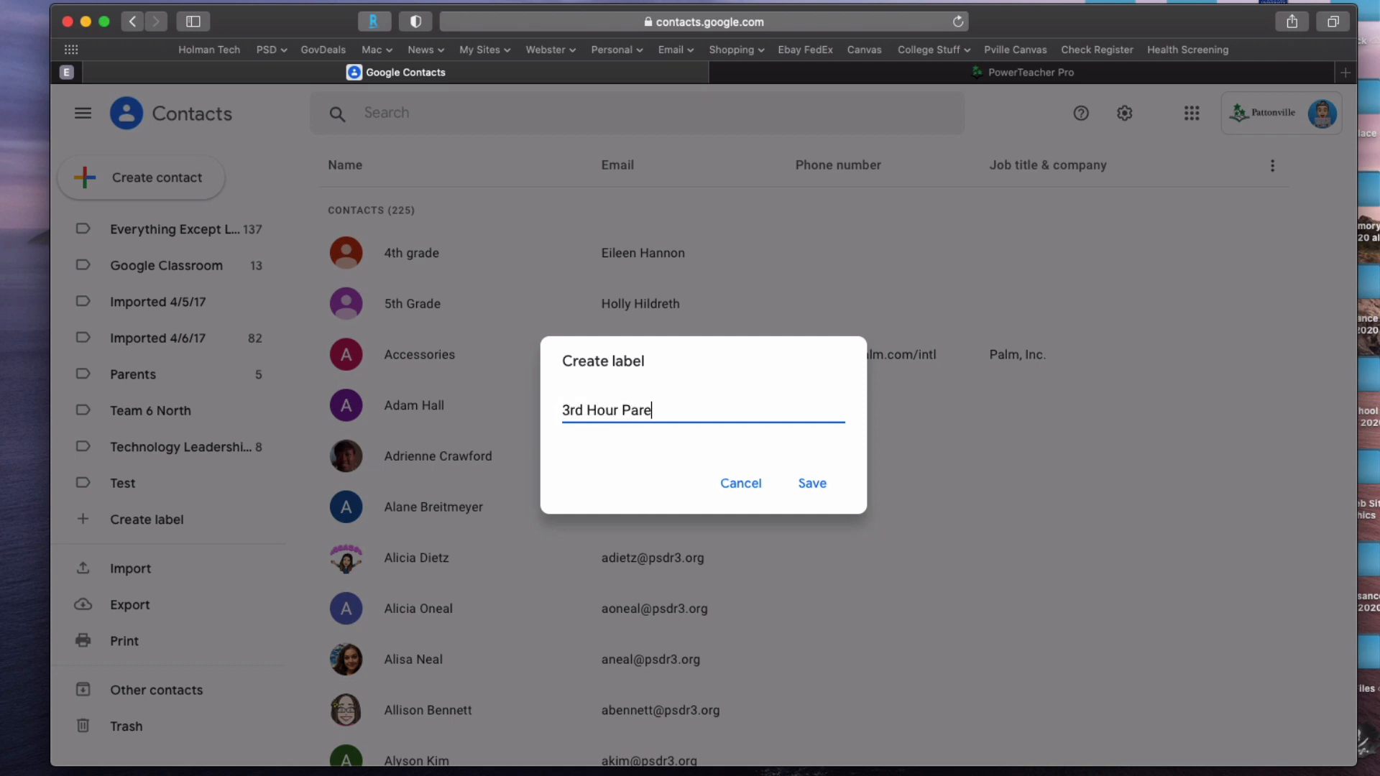
click(815, 484)
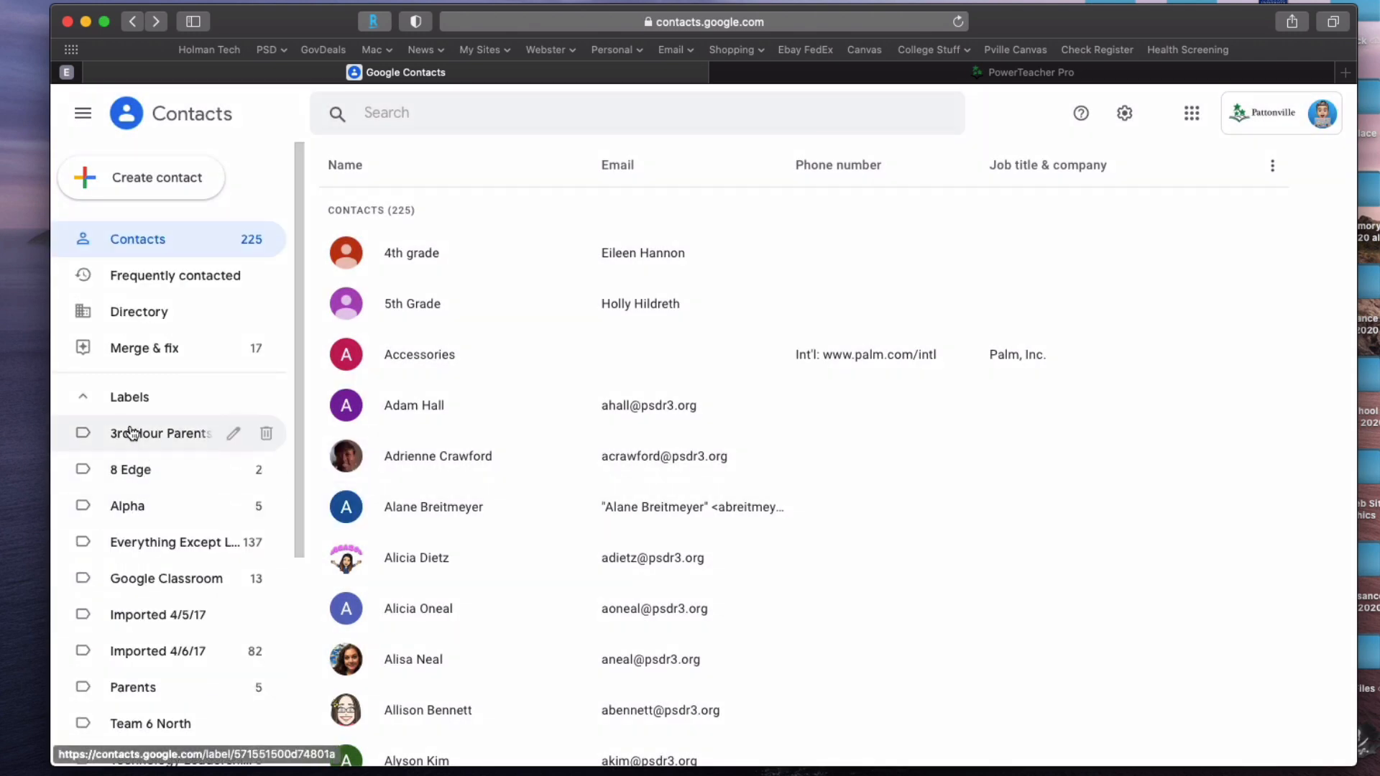
Start creating multiple contacts within the 3rd Hour Parents label and paste the copied parent email addresses.
click(147, 434)
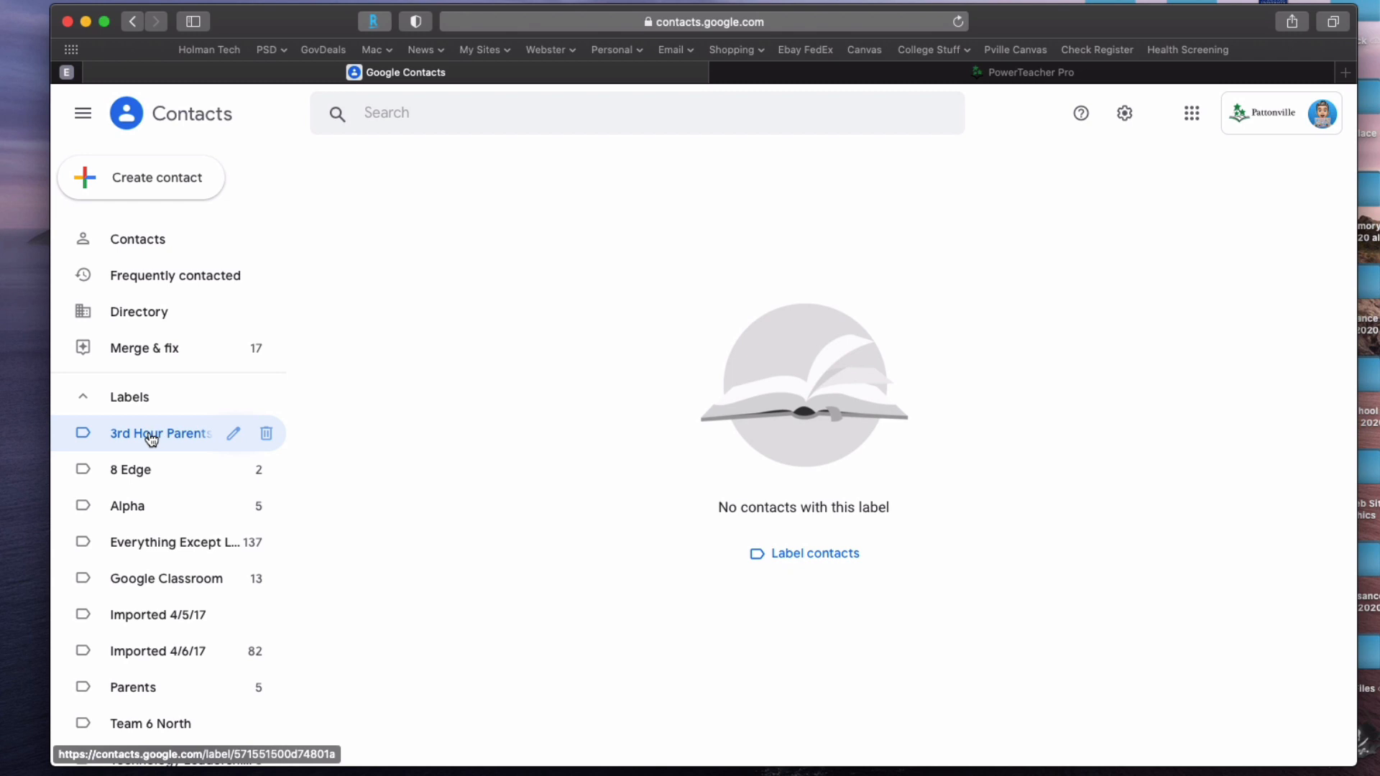
click(144, 179)
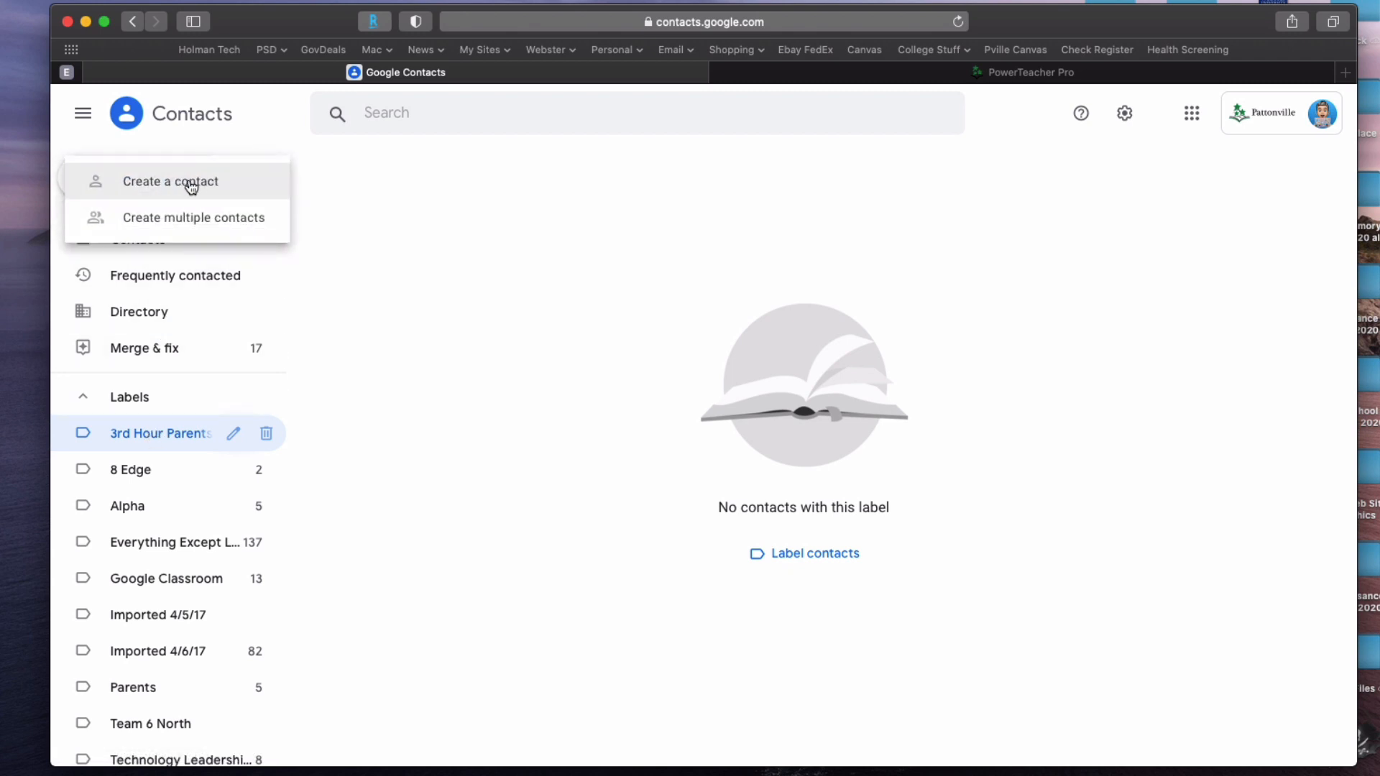
click(246, 224)
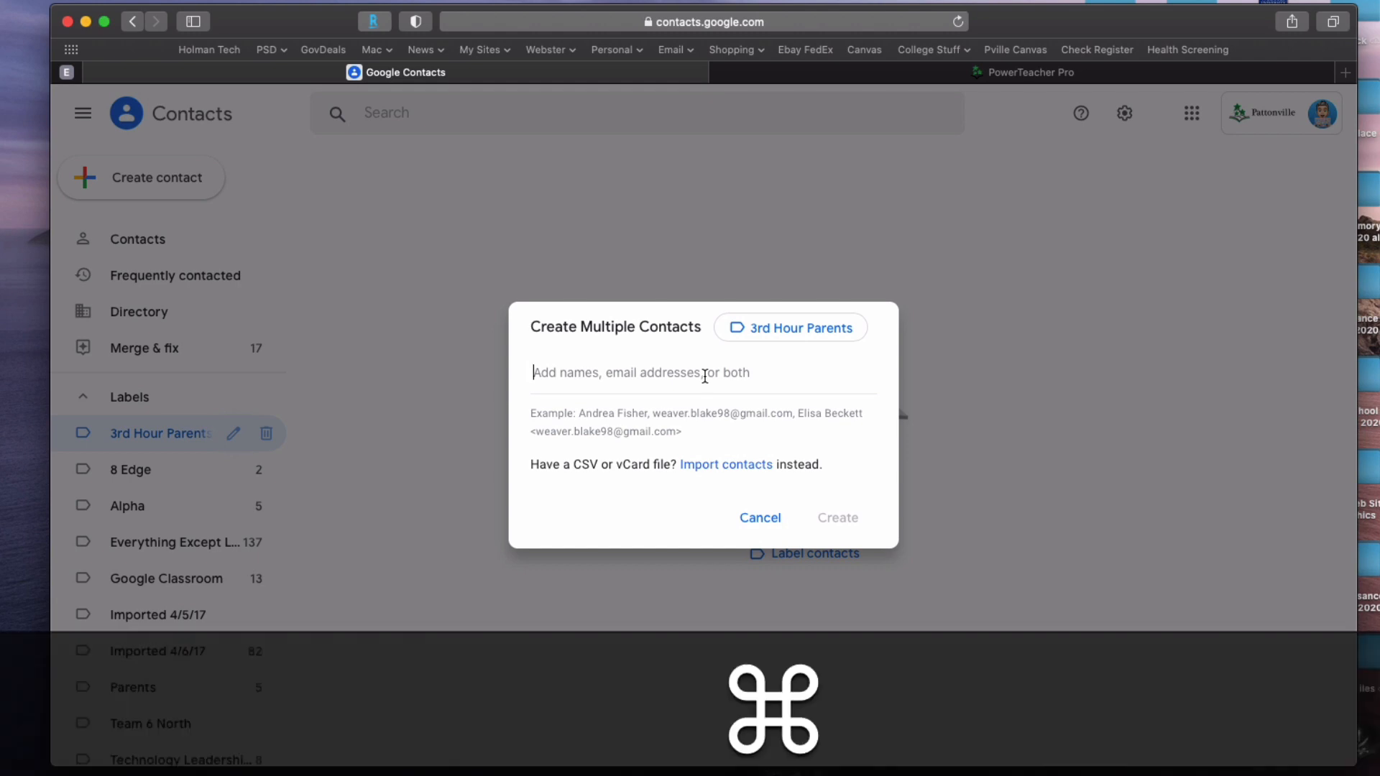
key(super+v)
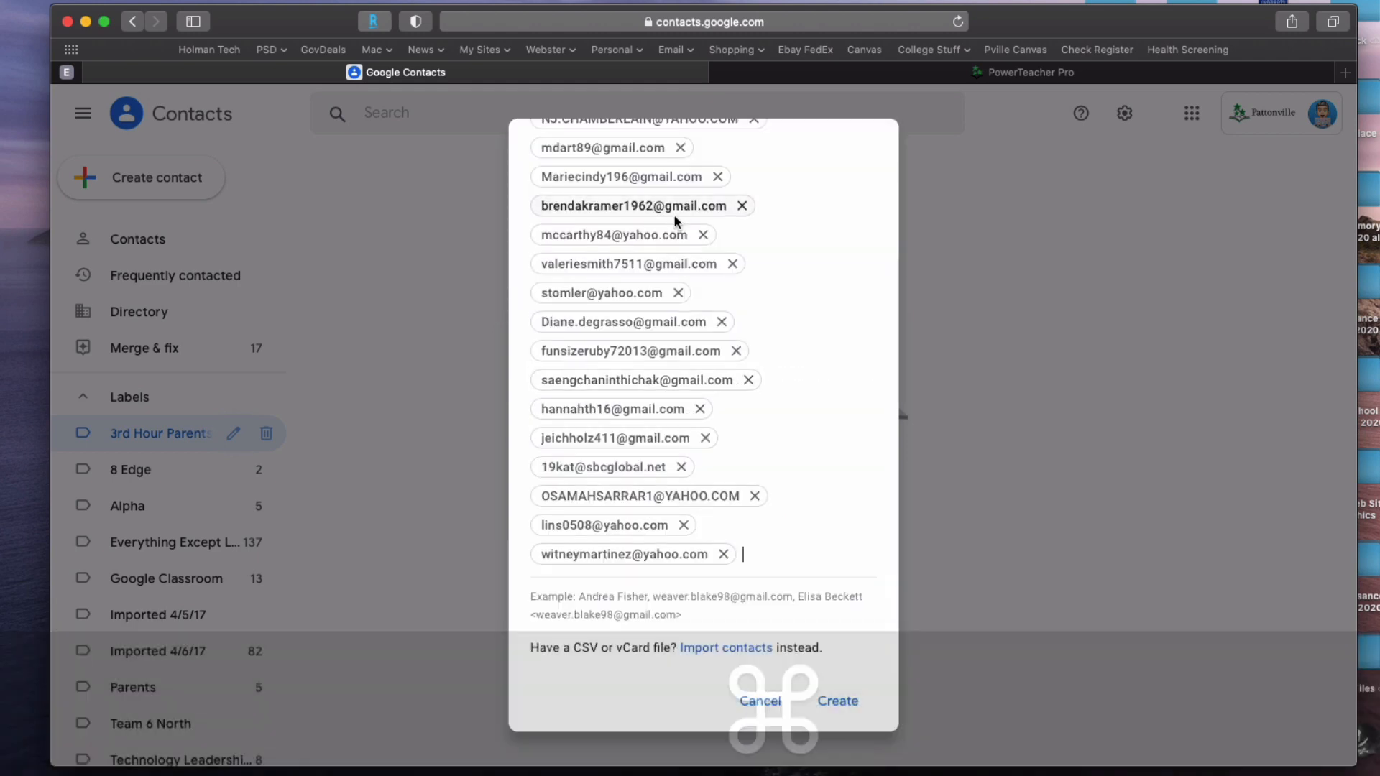
scroll(672, 223, up, 5)
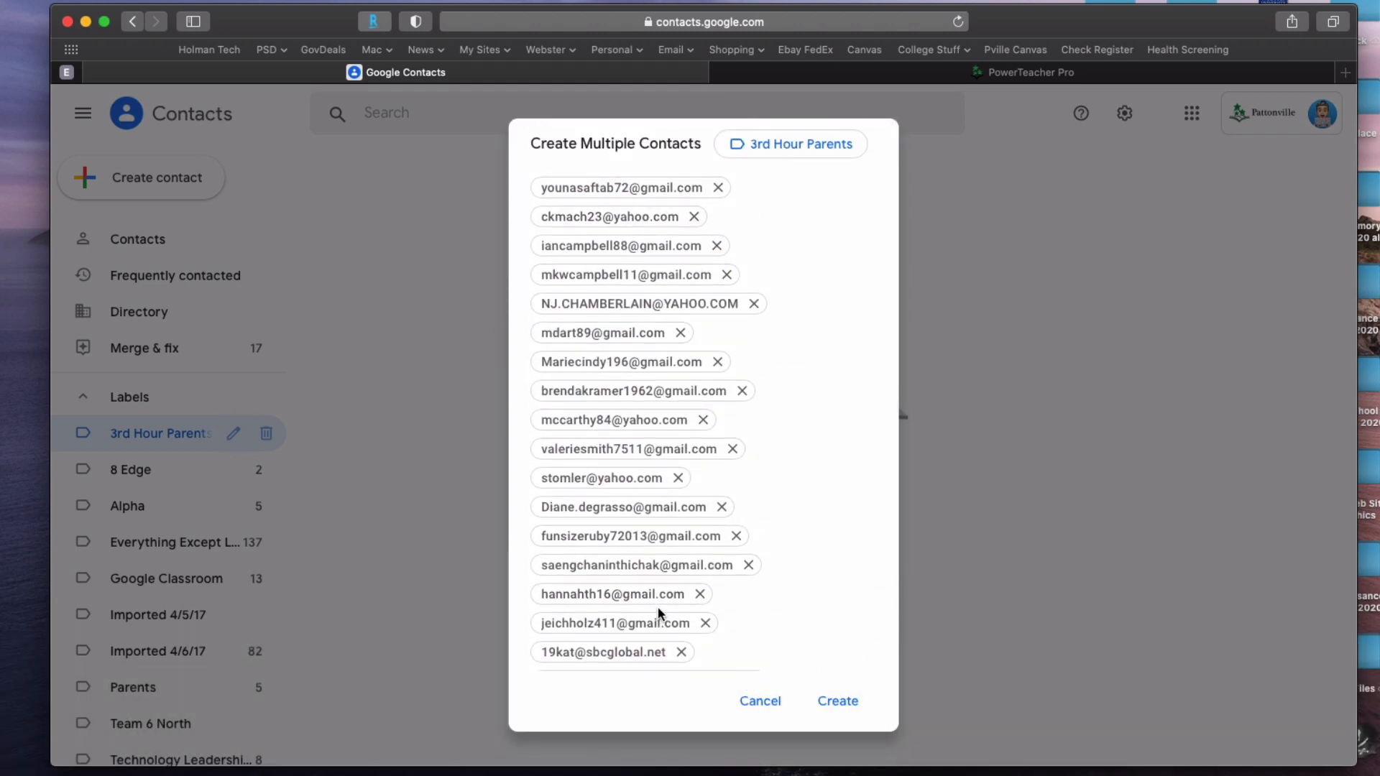
scroll(657, 615, down, 5)
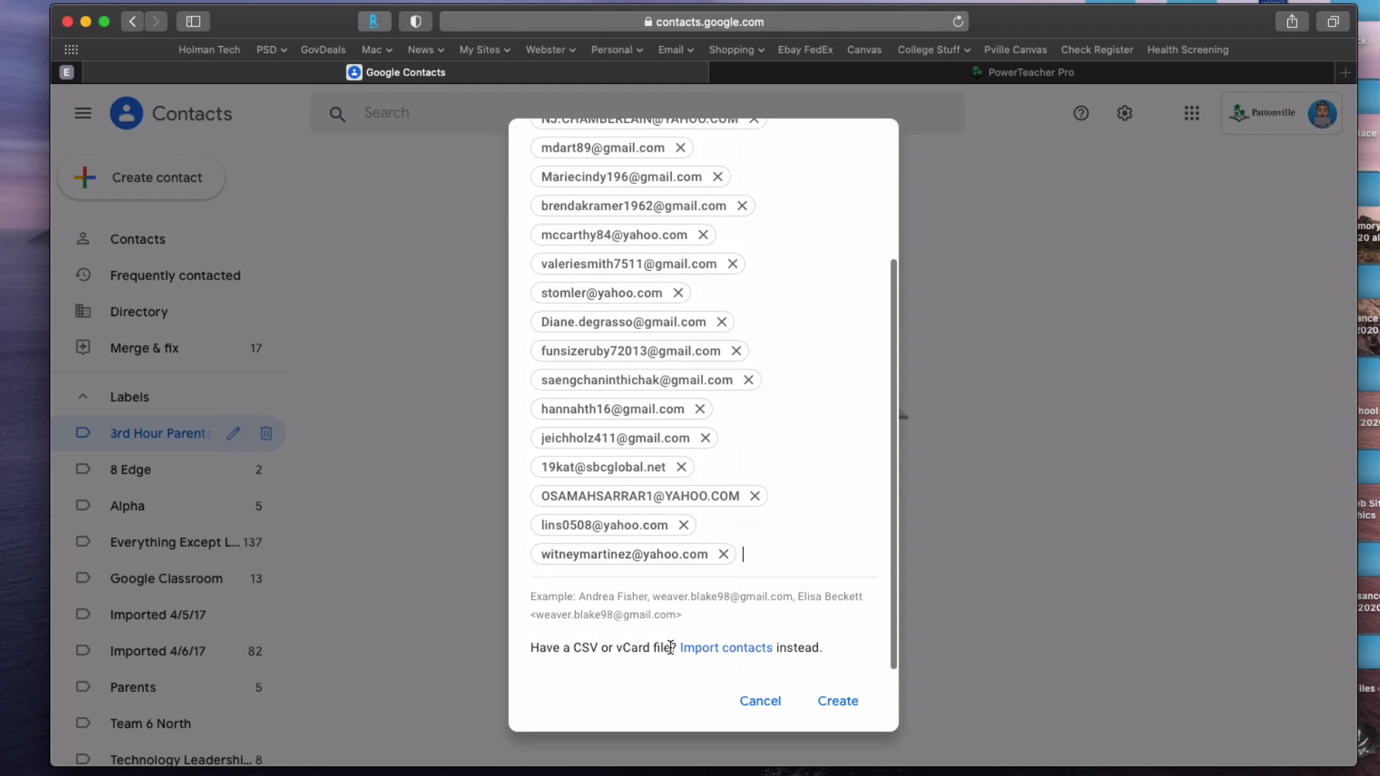
scroll(816, 614, up, 5)
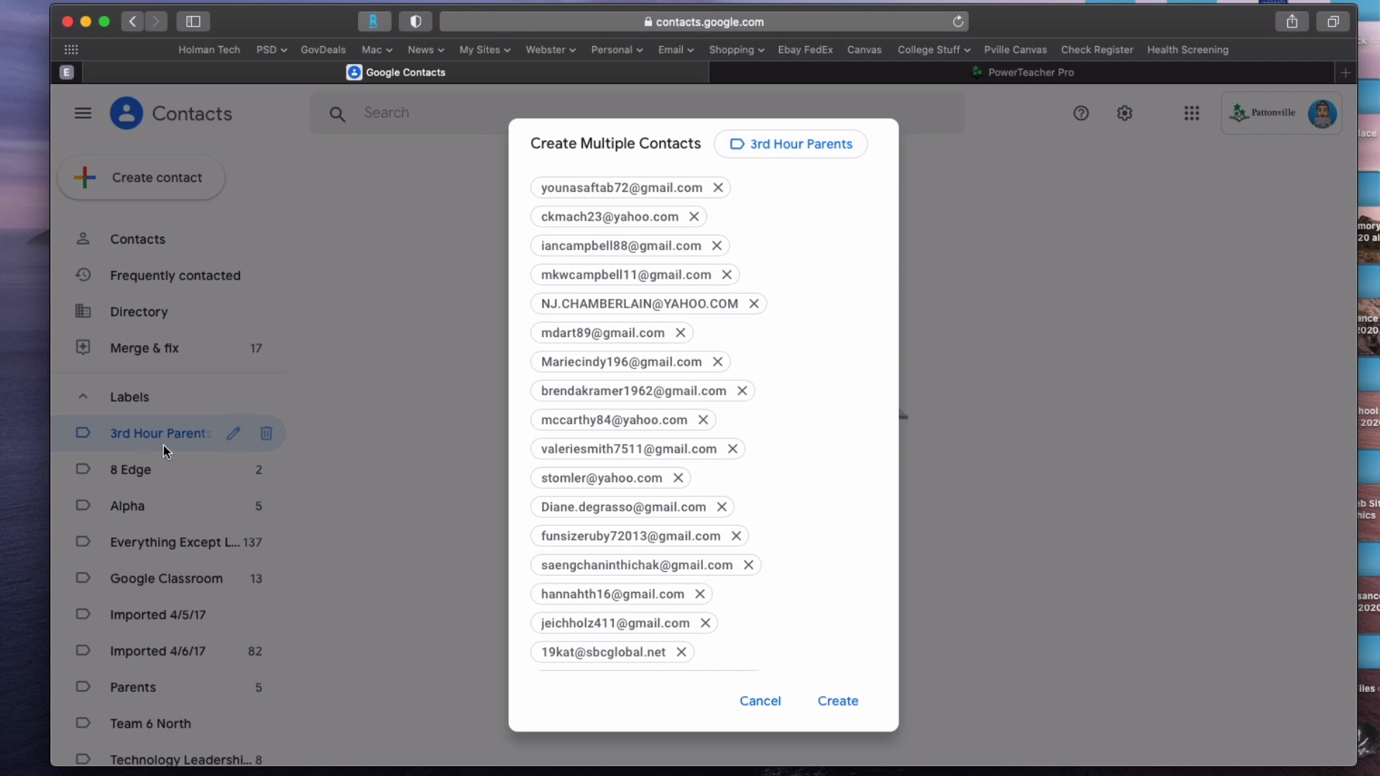
Make sure the new contacts are assigned to the 3rd Hour Parents label and create them.
click(791, 148)
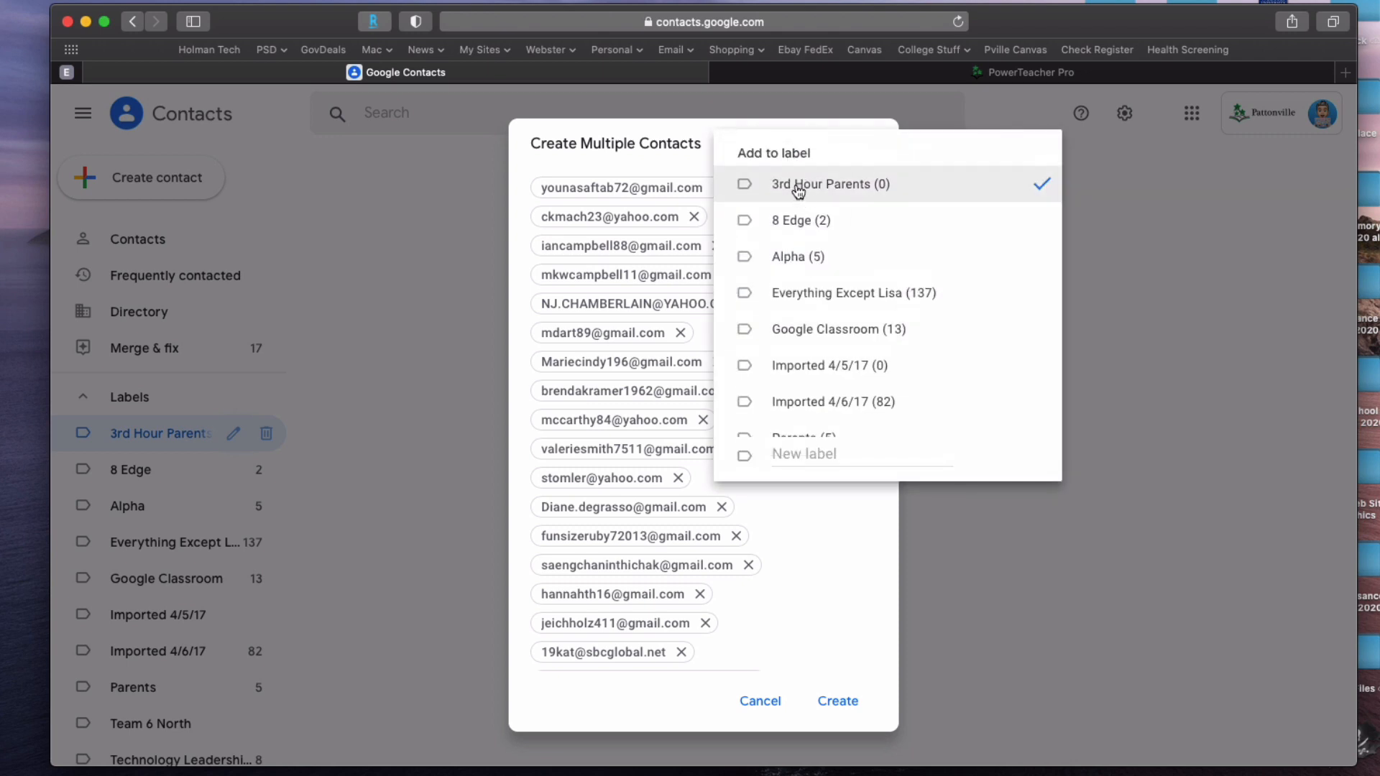
scroll(808, 208, down, 2)
scroll(833, 234, up, 2)
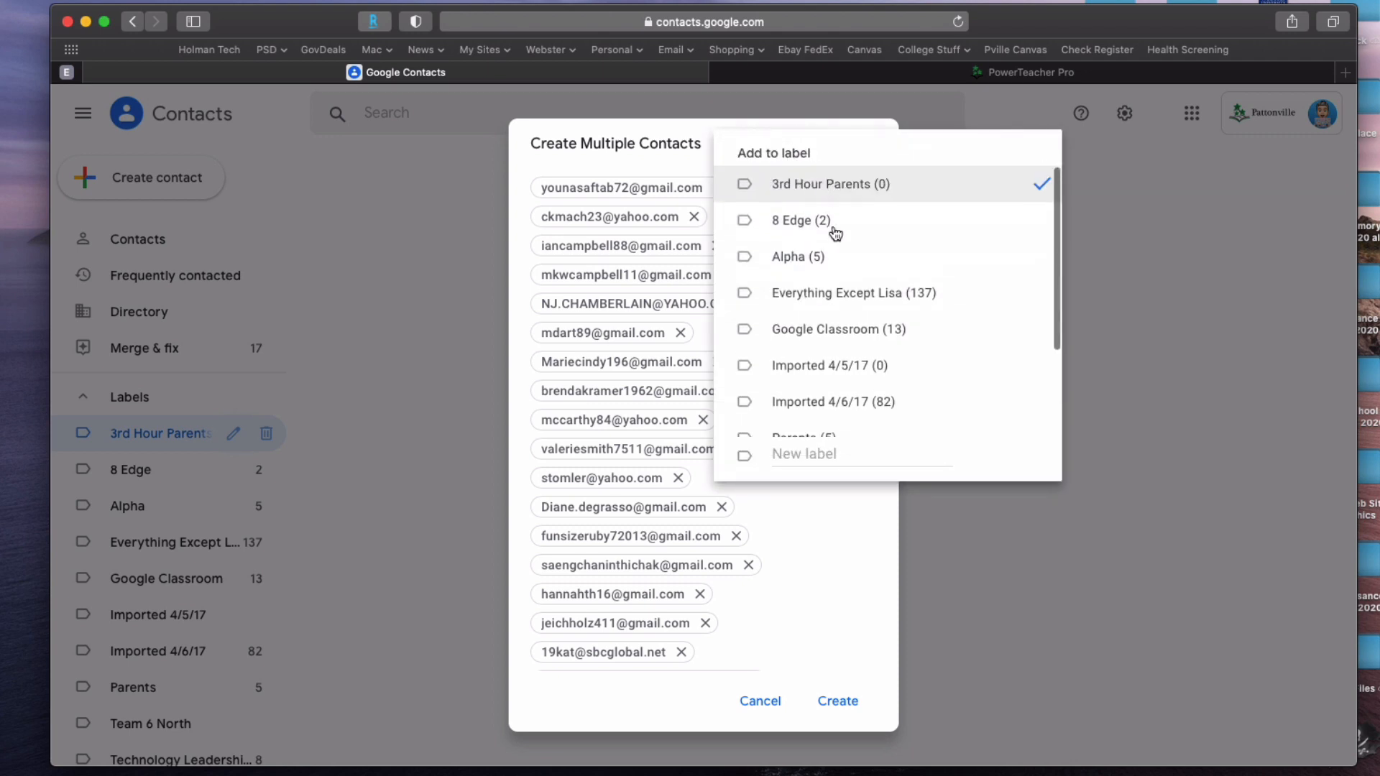
scroll(838, 292, down, 2)
scroll(827, 287, up, 2)
scroll(863, 402, down, 2)
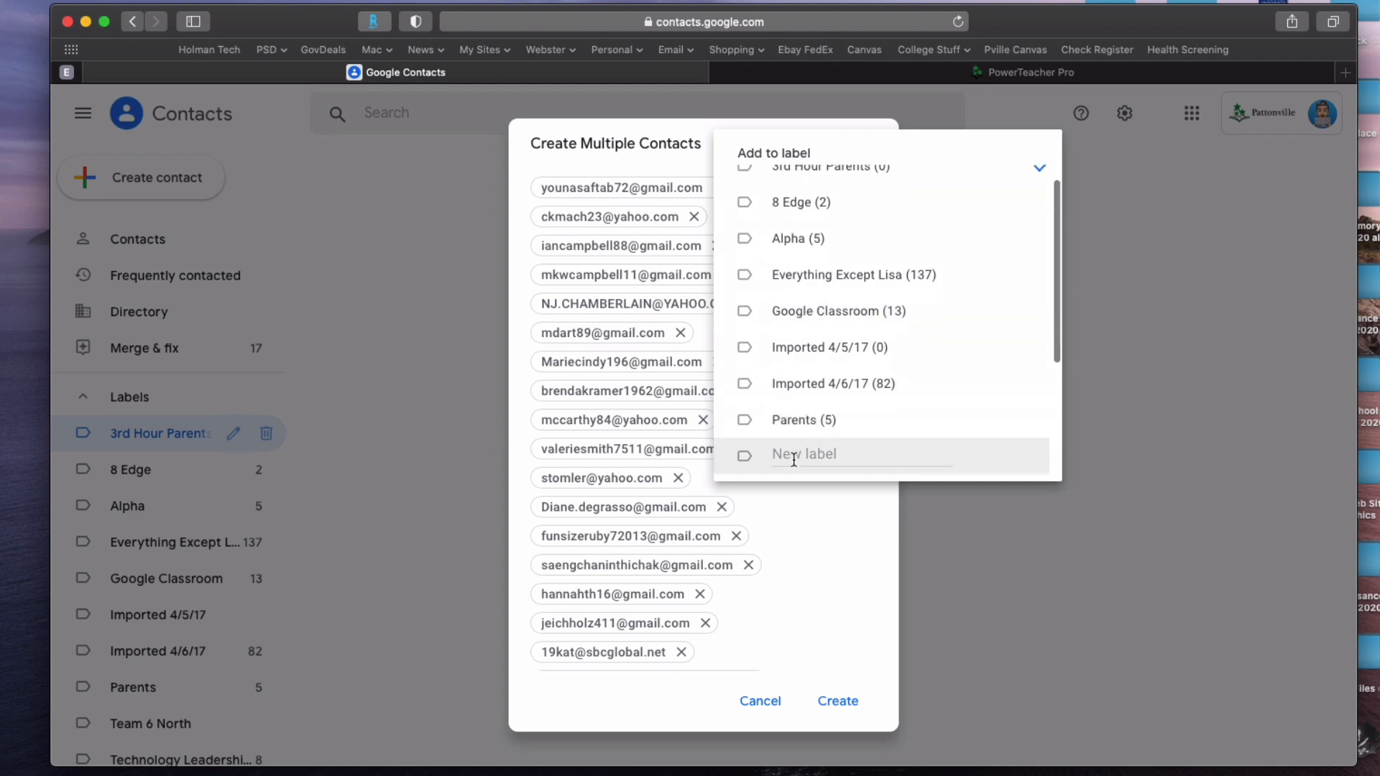
scroll(841, 324, up, 2)
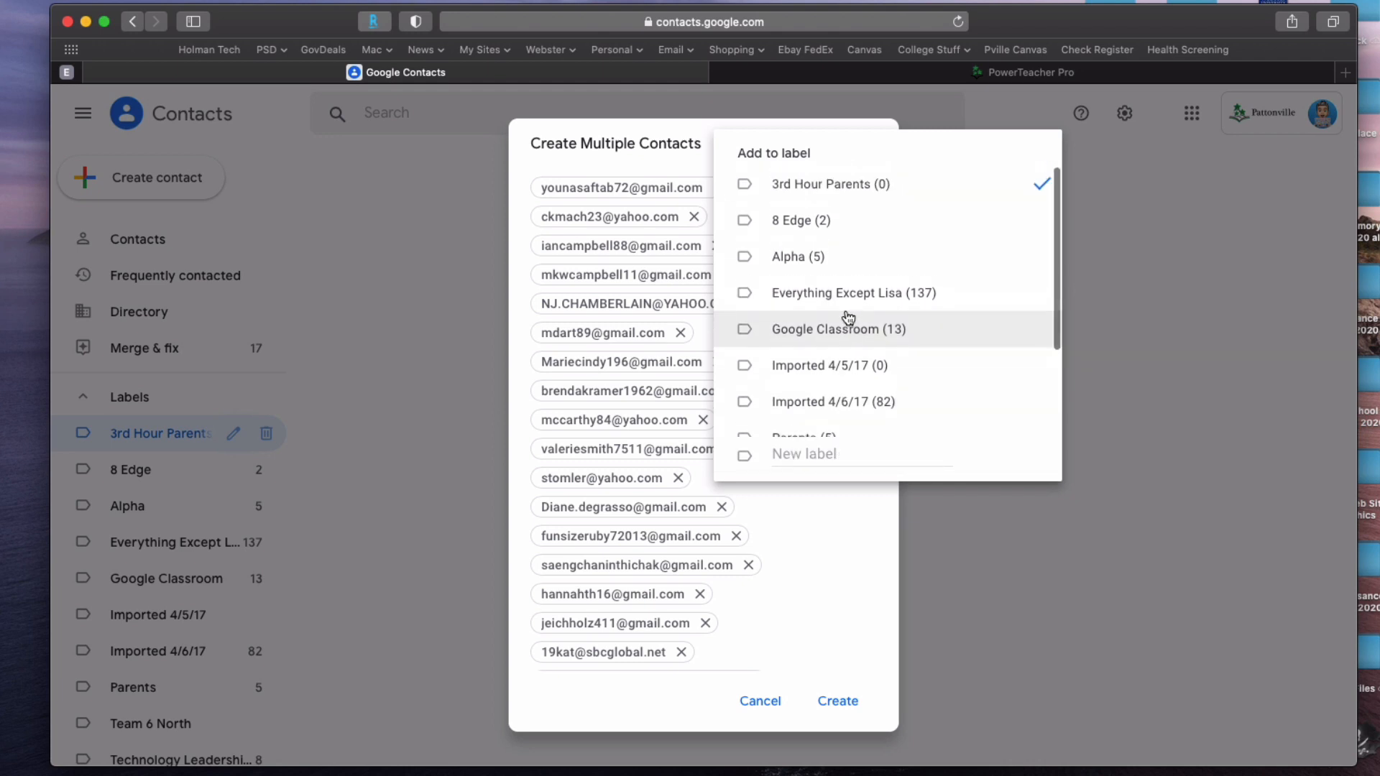
scroll(834, 190, down, 1)
click(835, 188)
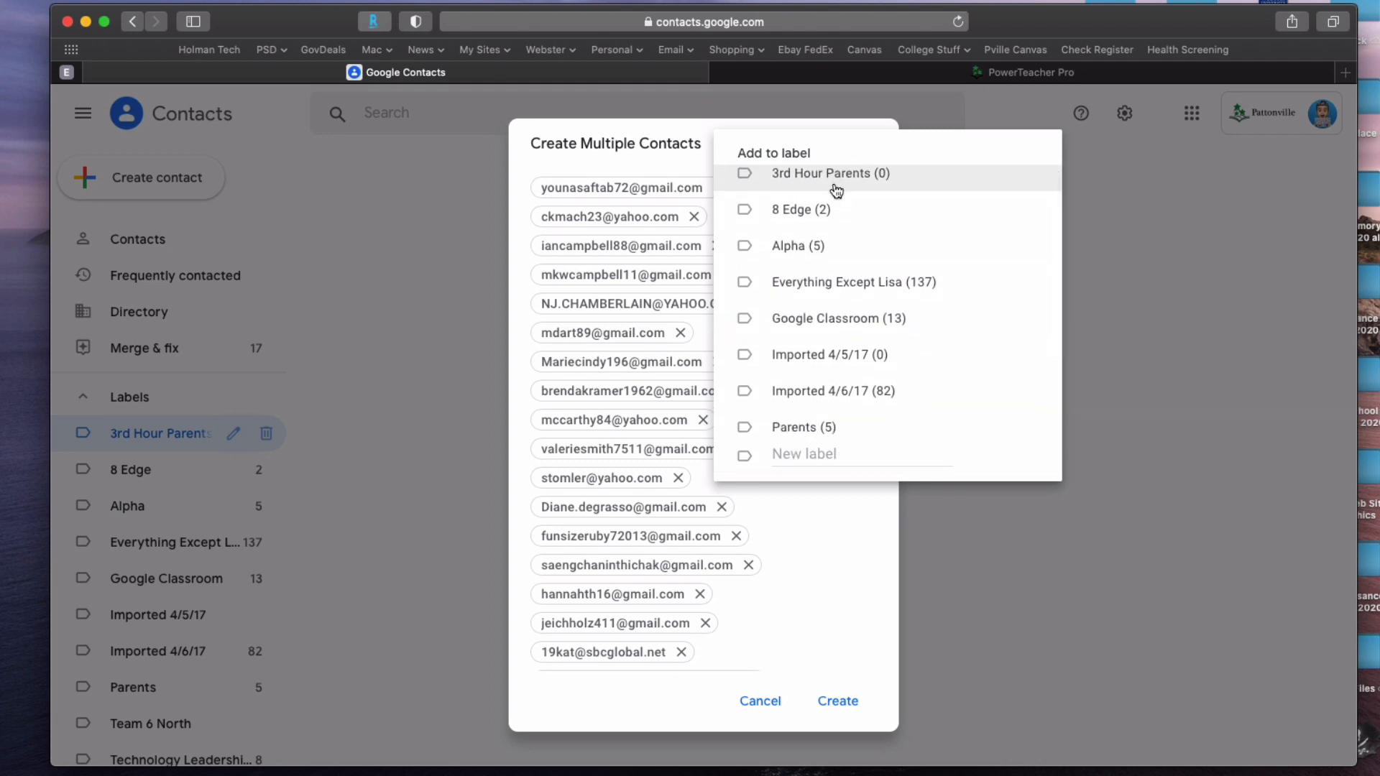
click(836, 191)
scroll(868, 191, up, 1)
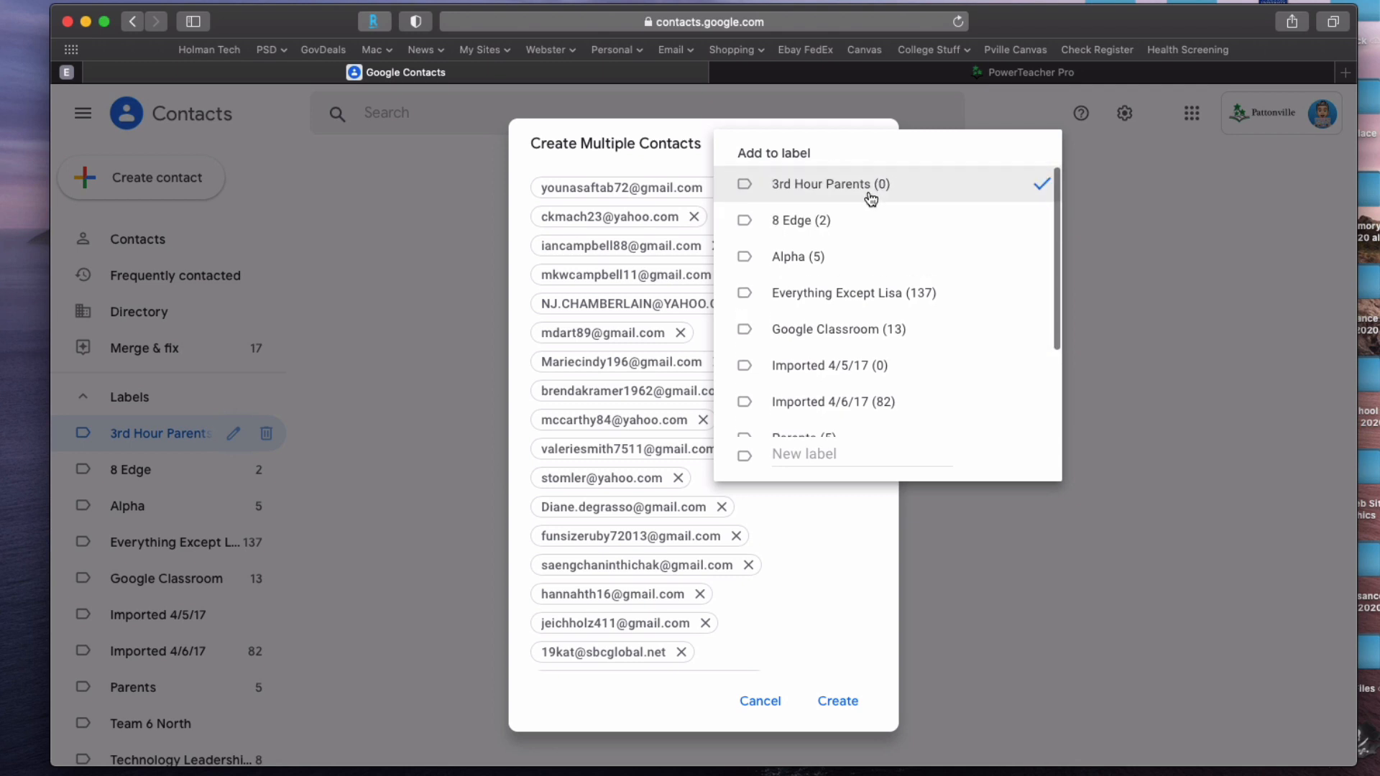
click(838, 702)
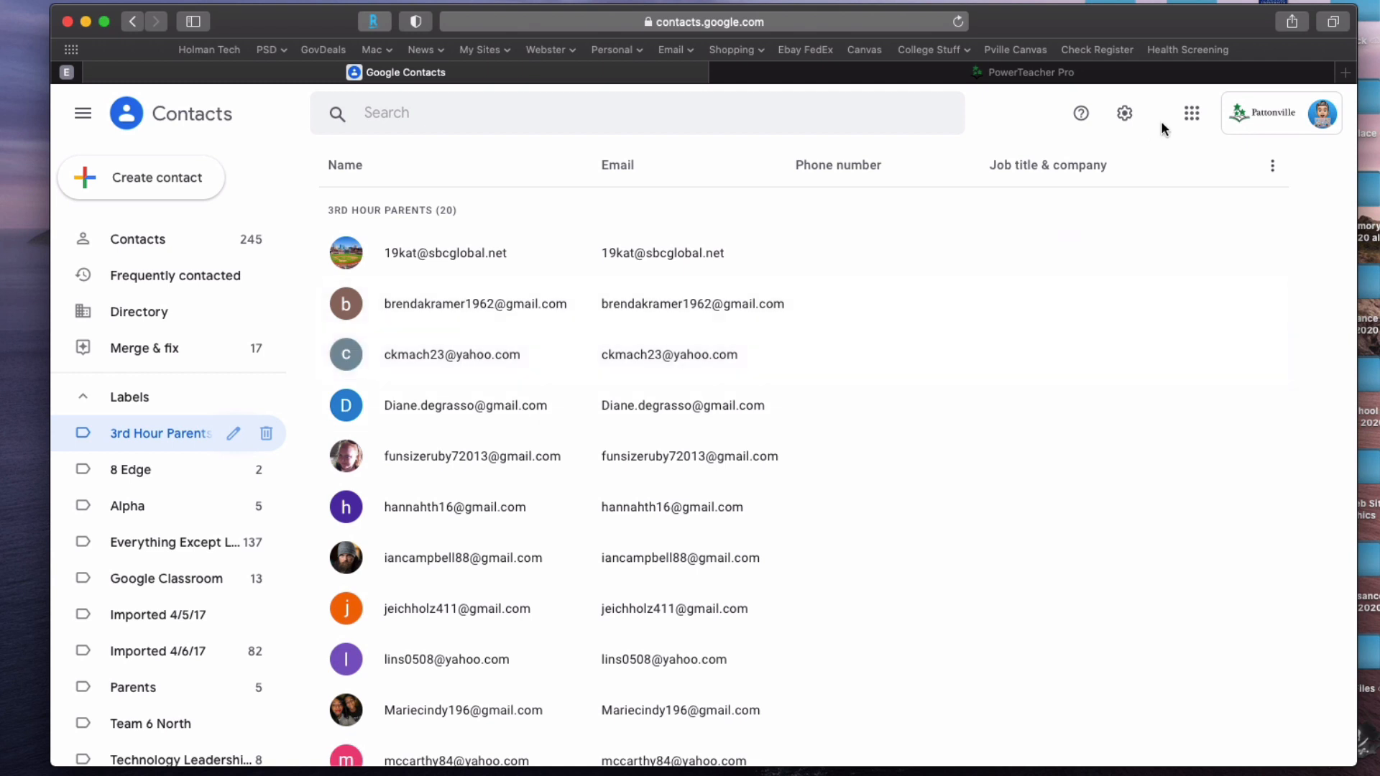
Switch to Gmail in a separate browser tab and start composing a new message.
click(1191, 112)
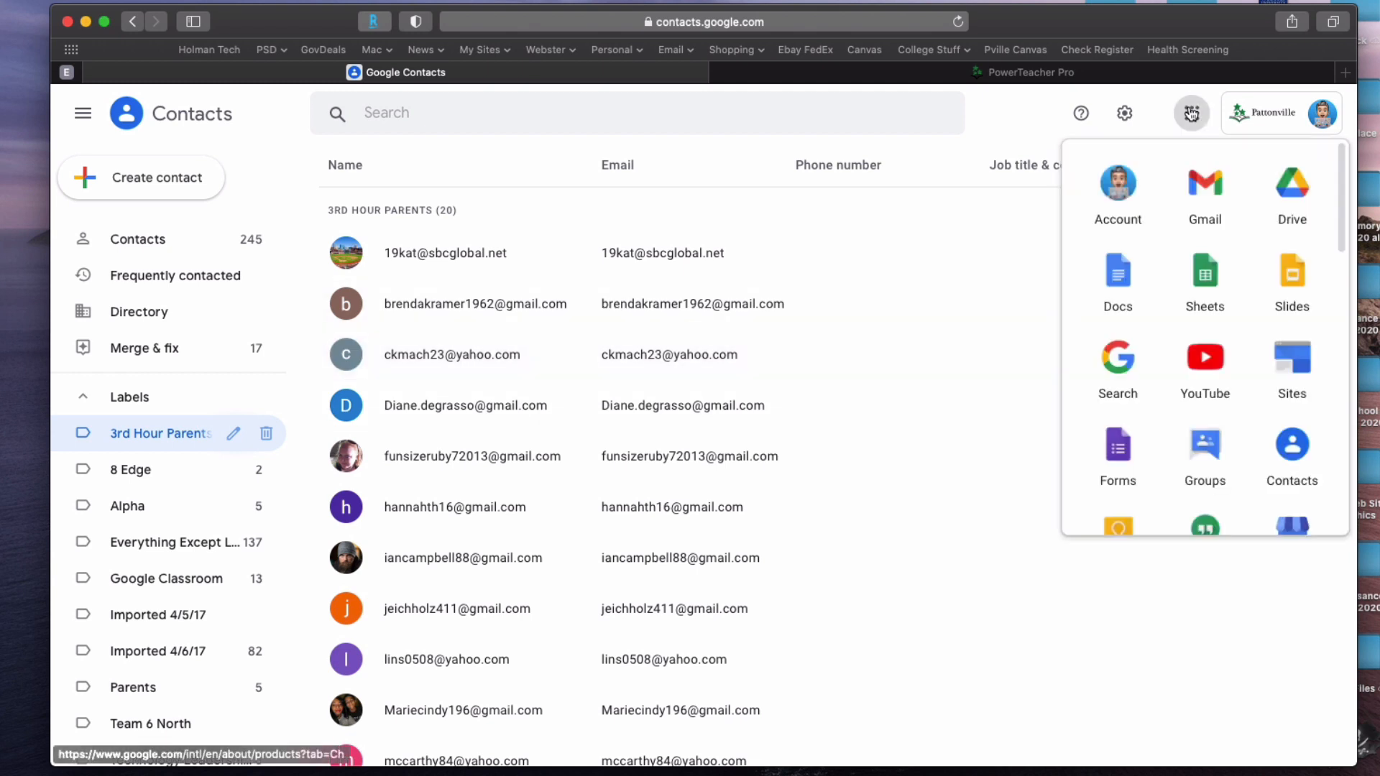
super+click(1206, 193)
click(778, 76)
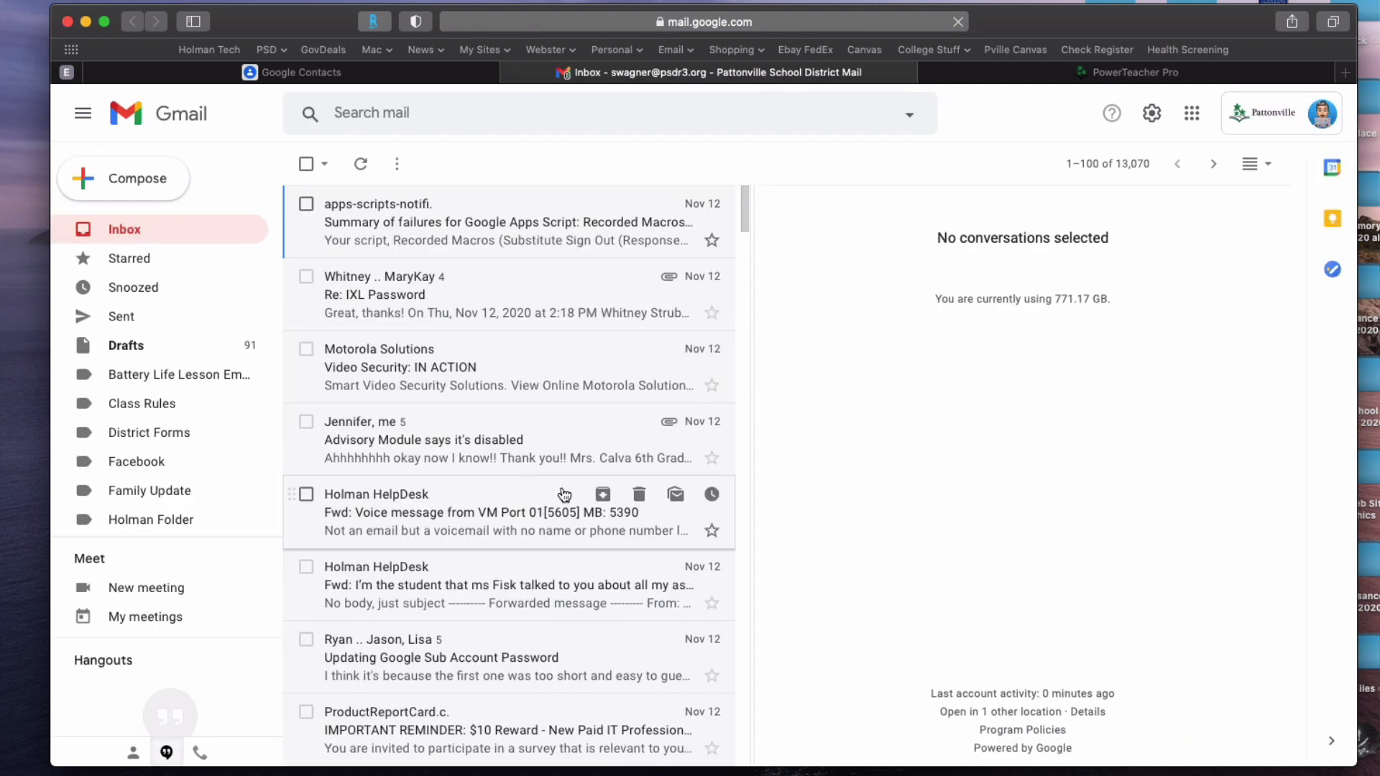
click(147, 185)
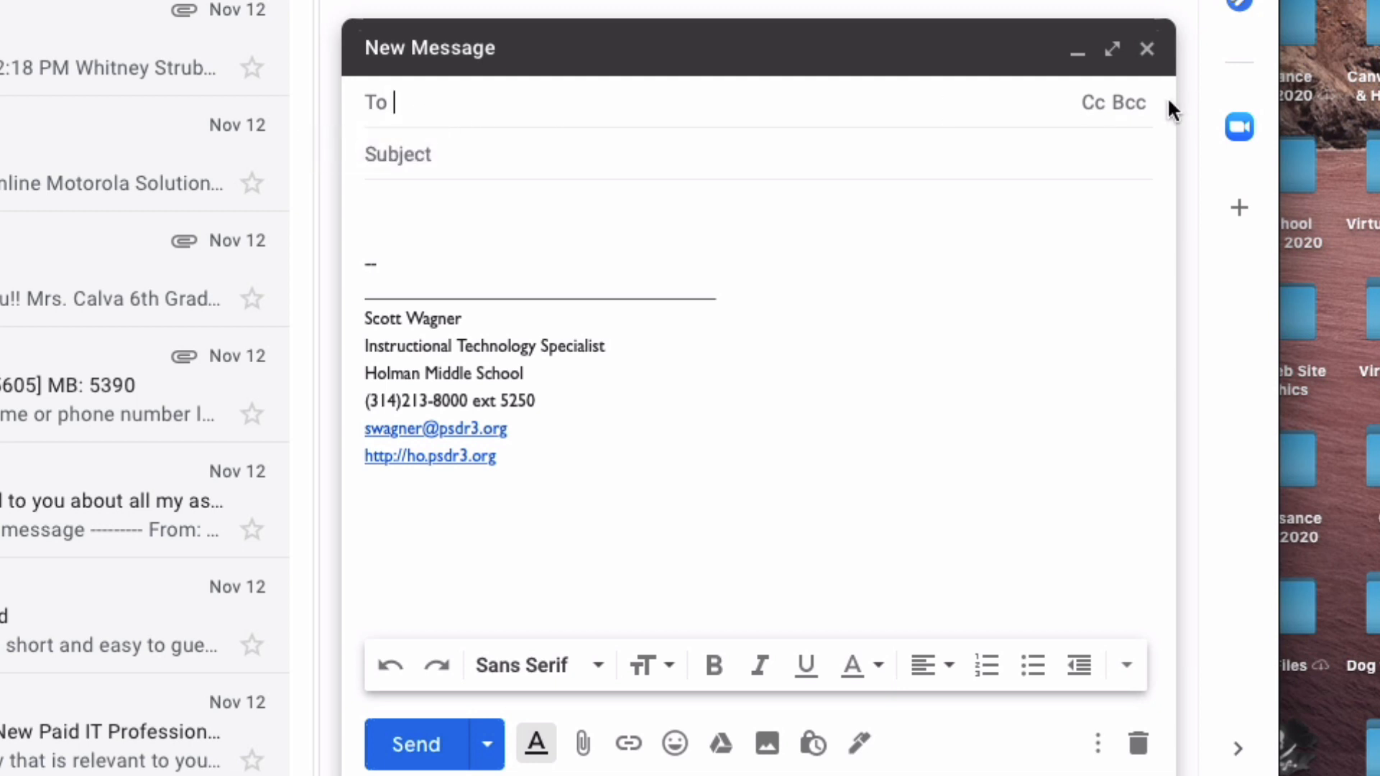
Address the new message to the sender's own school account, picked from the suggested contacts.
click(1141, 103)
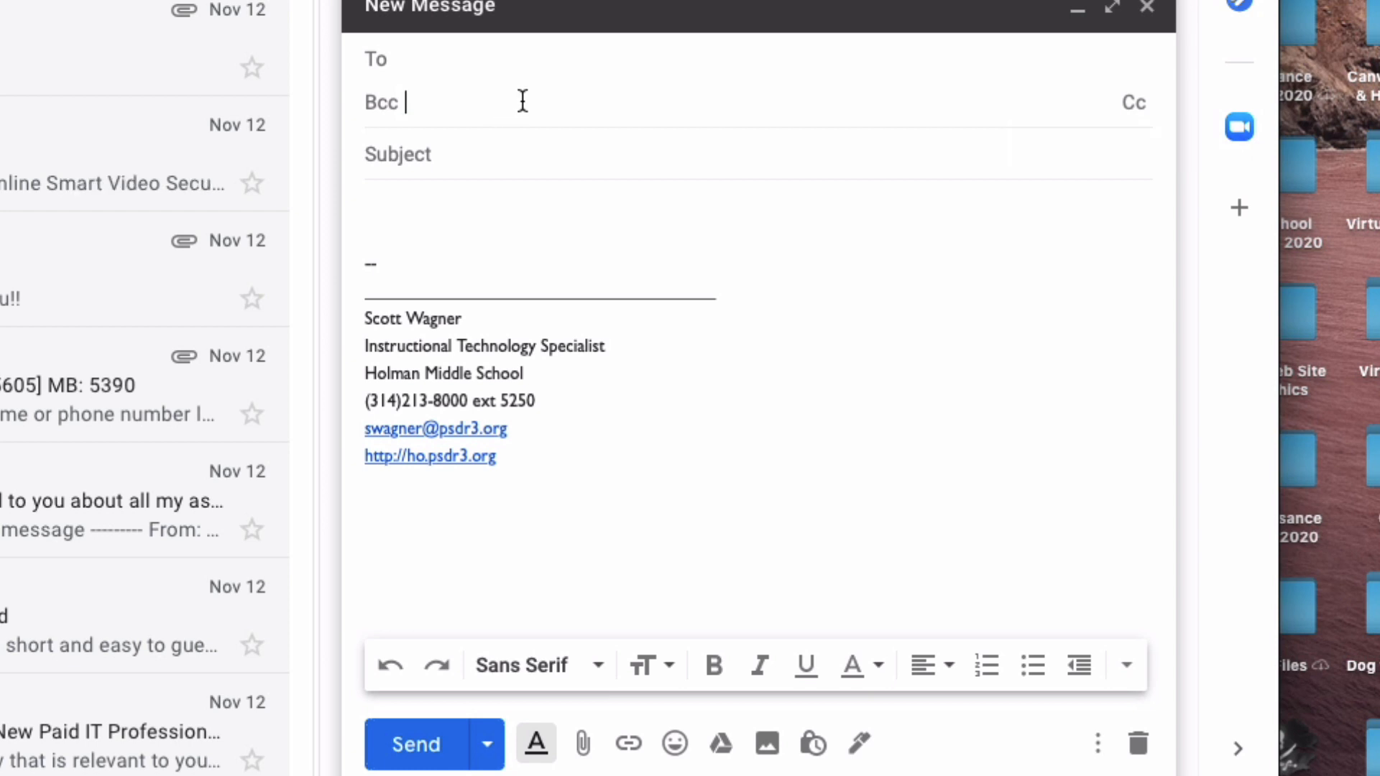
click(460, 57)
text(sc)
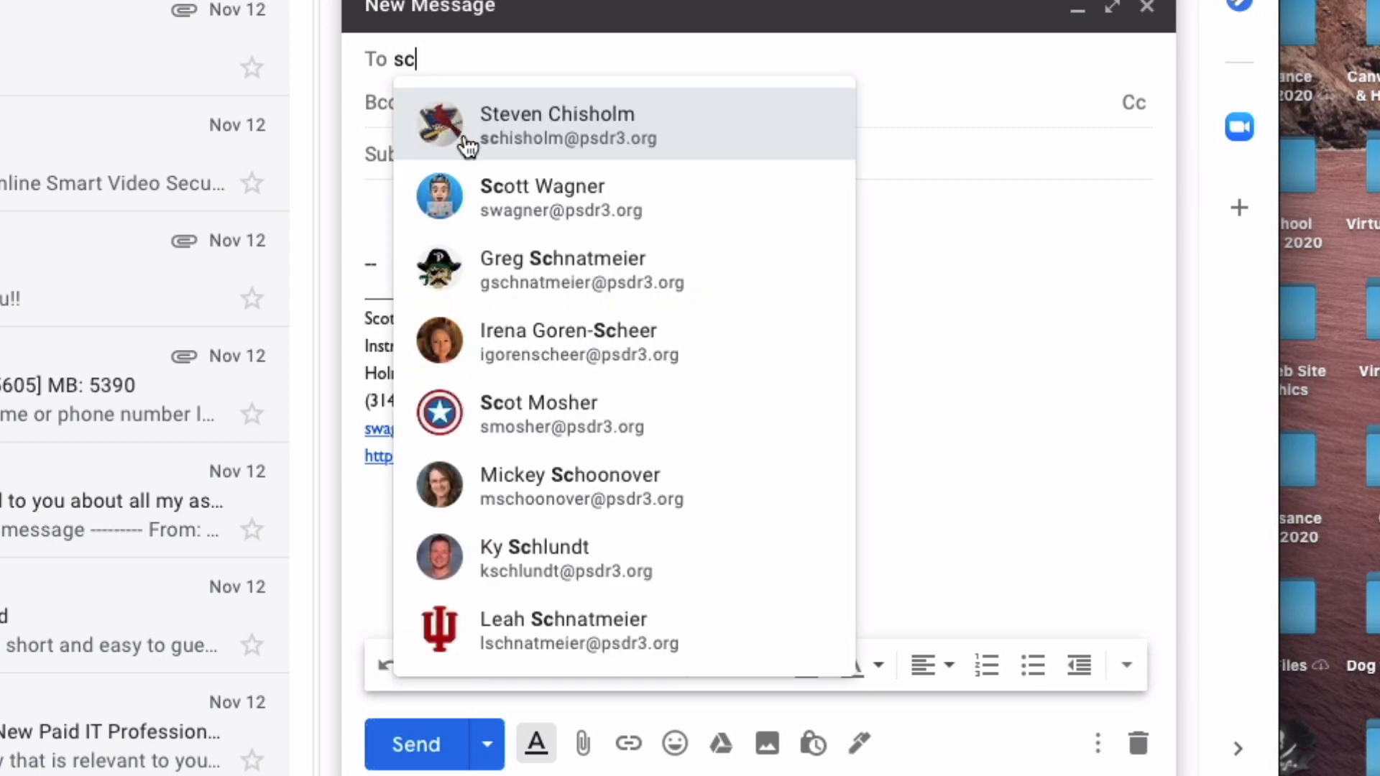
click(524, 191)
click(456, 158)
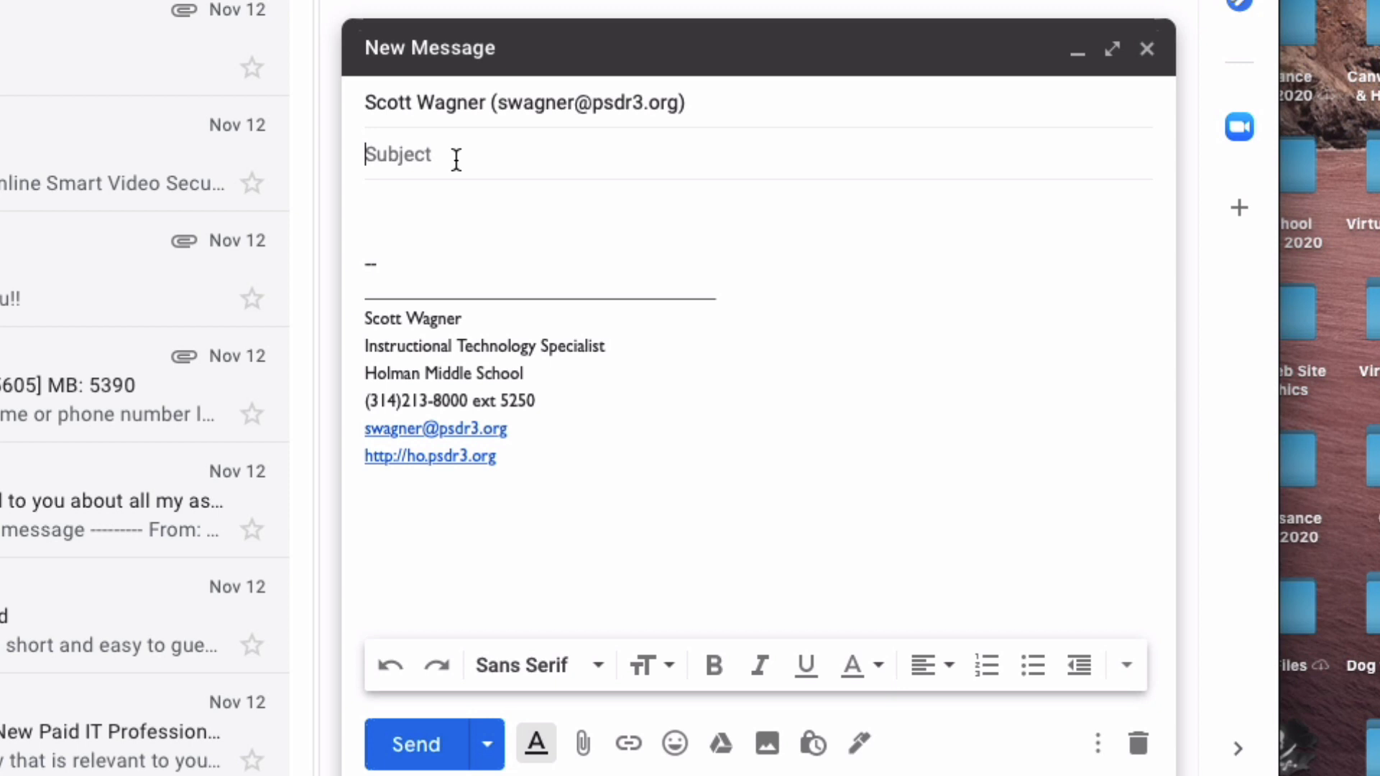
click(692, 124)
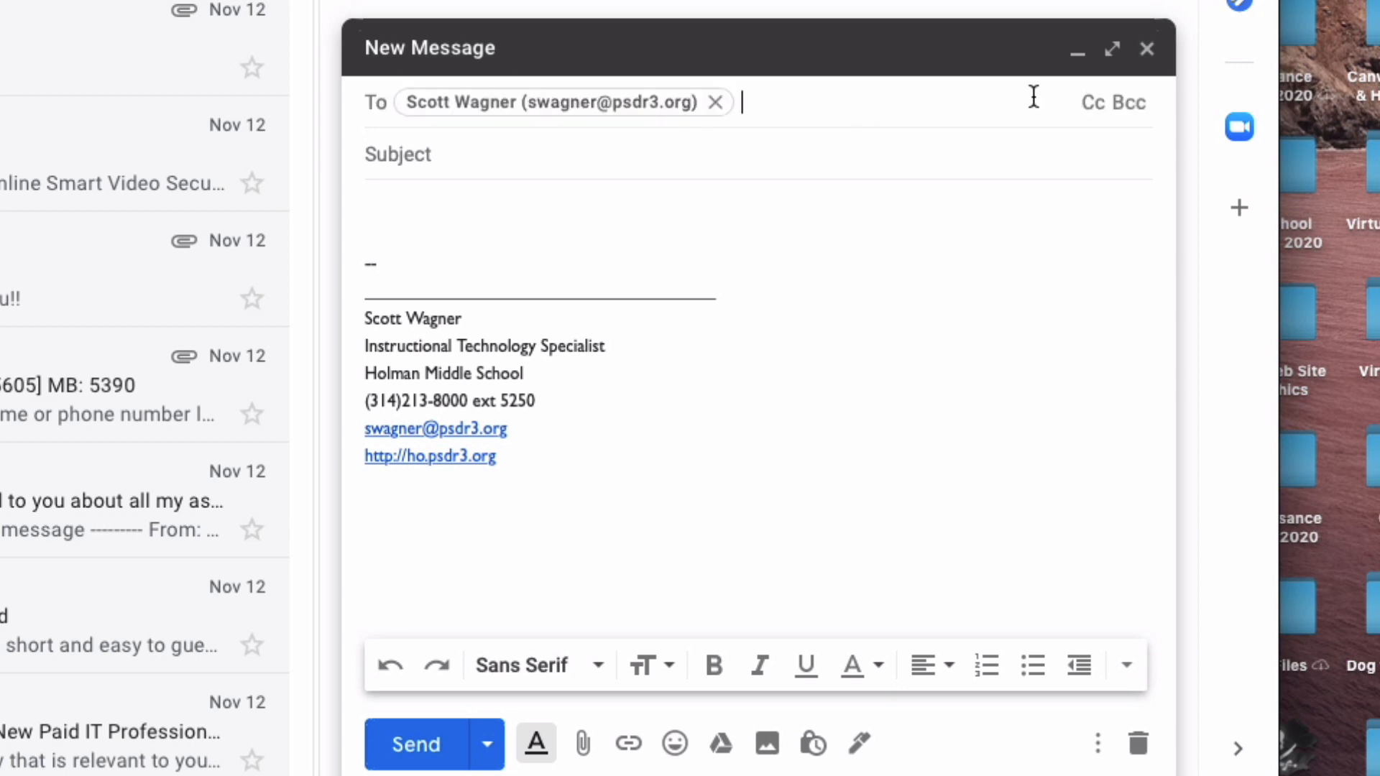
Add the 3rd Hour Parents label as blind-copy (Bcc) recipients and go to the message's subject.
click(1130, 103)
text(3rd)
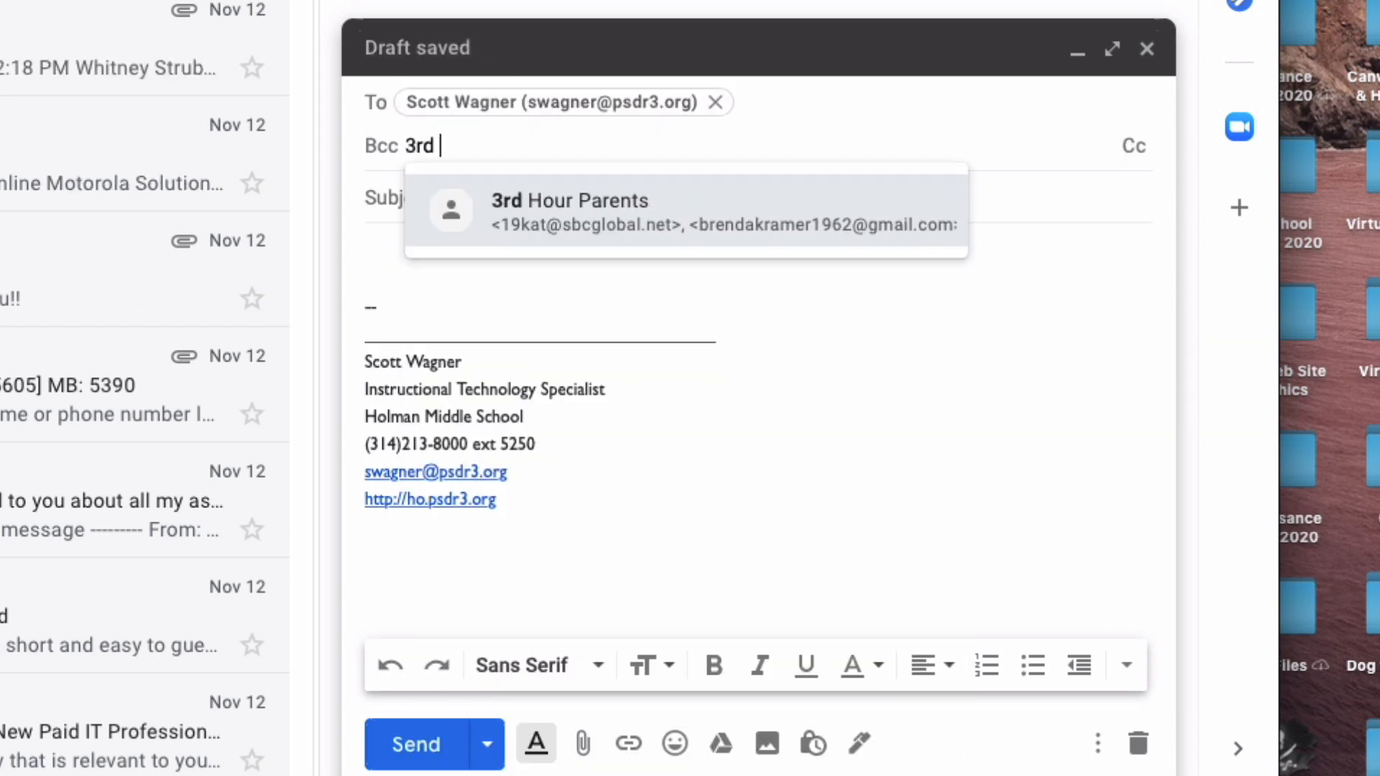
click(773, 217)
mouse_move(769, 208)
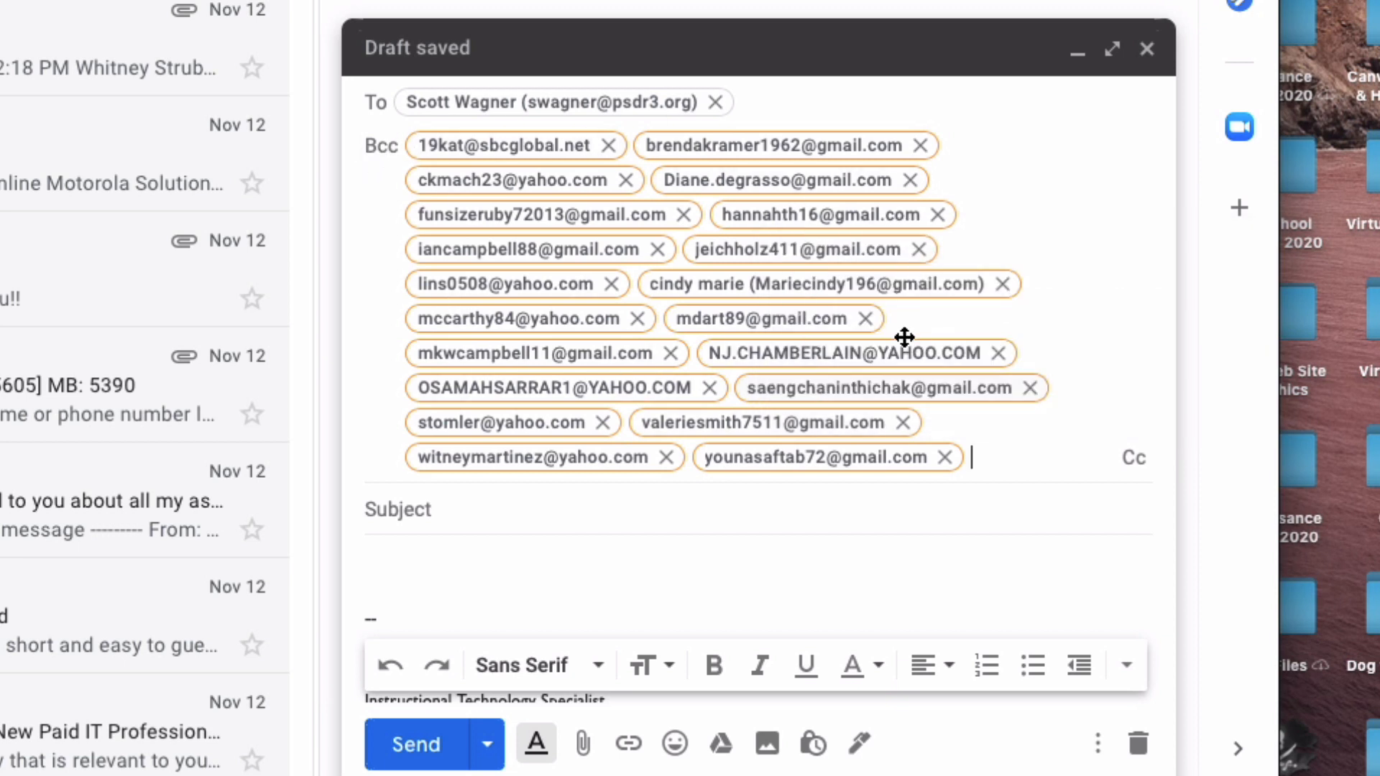
mouse_move(811, 175)
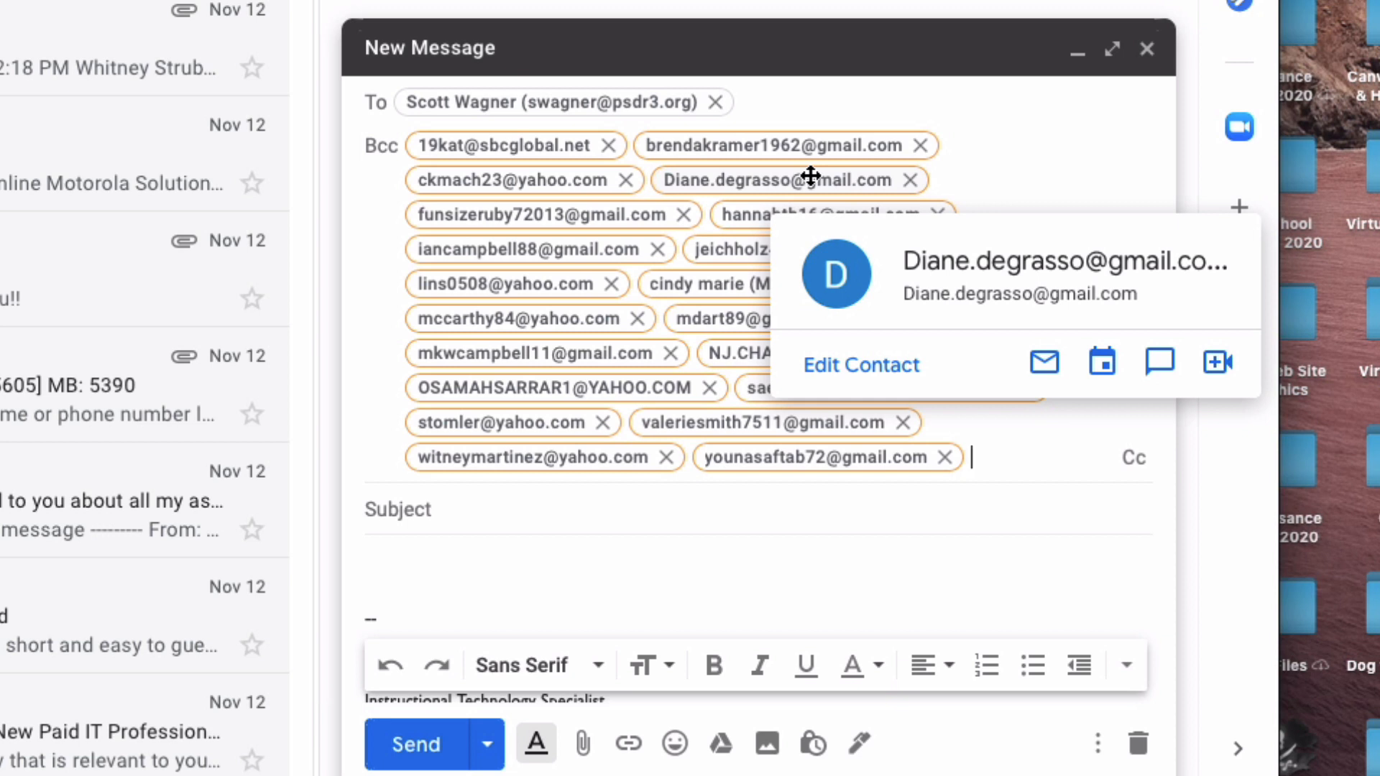
click(507, 512)
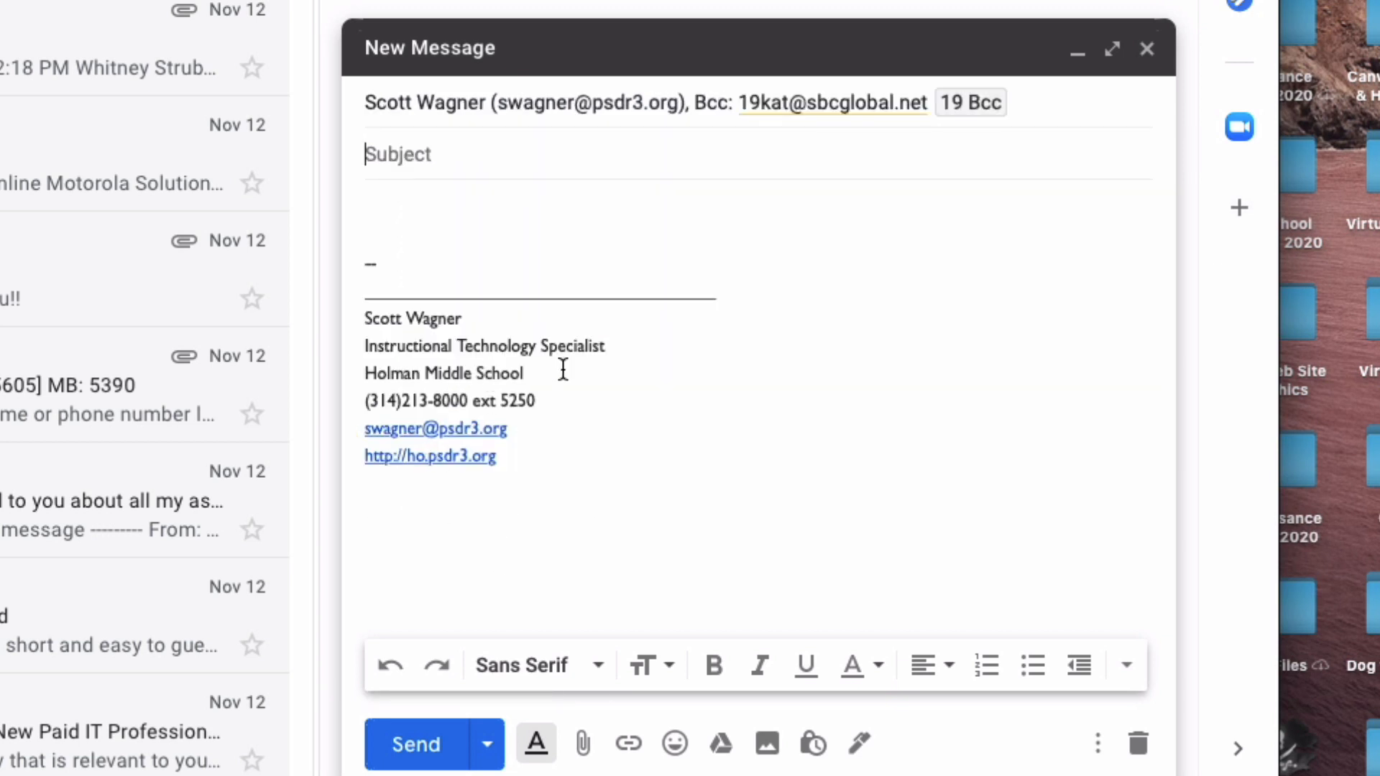